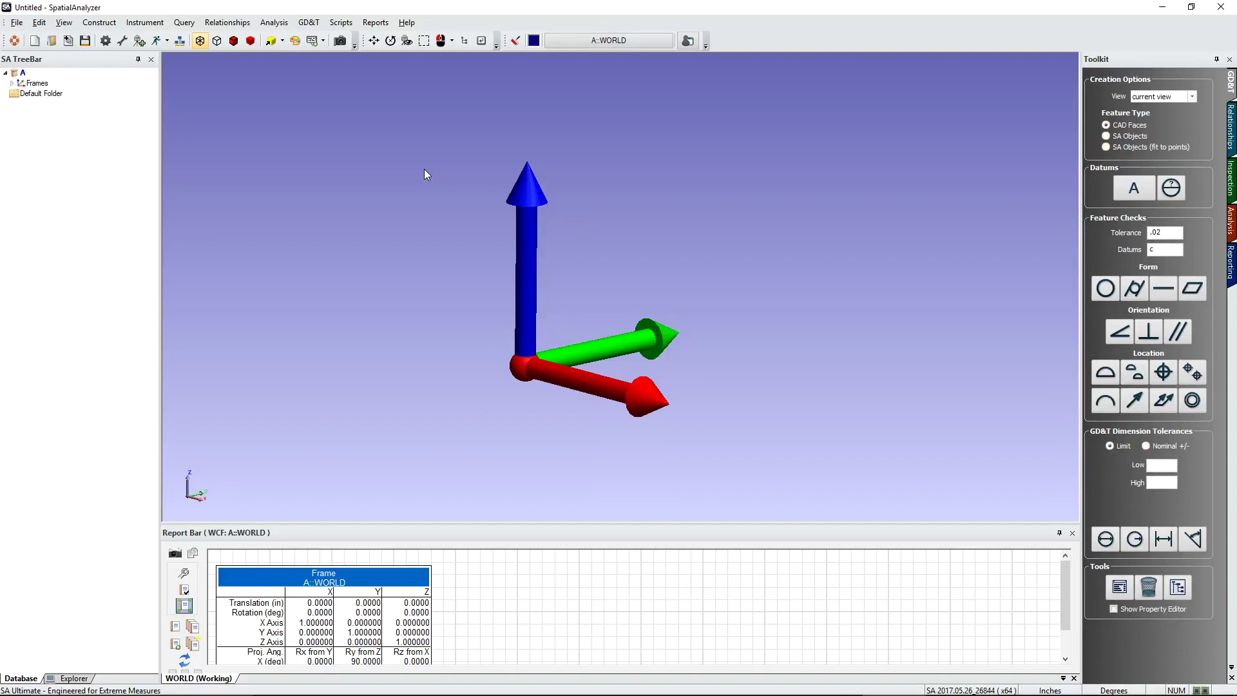
- Add a Leica AT960/930 laser tracker to the job from the list of all instruments
{"action": "left_click", "coordinate": [140, 42]}
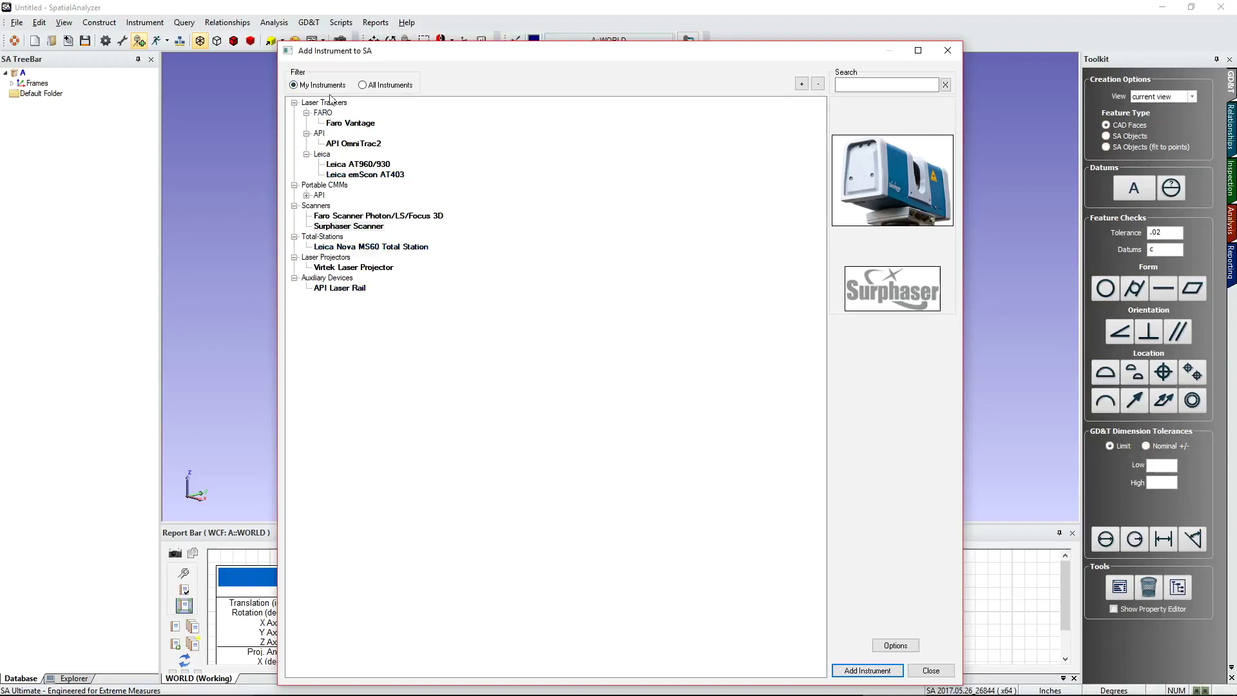
{"action": "left_click", "coordinate": [362, 86]}
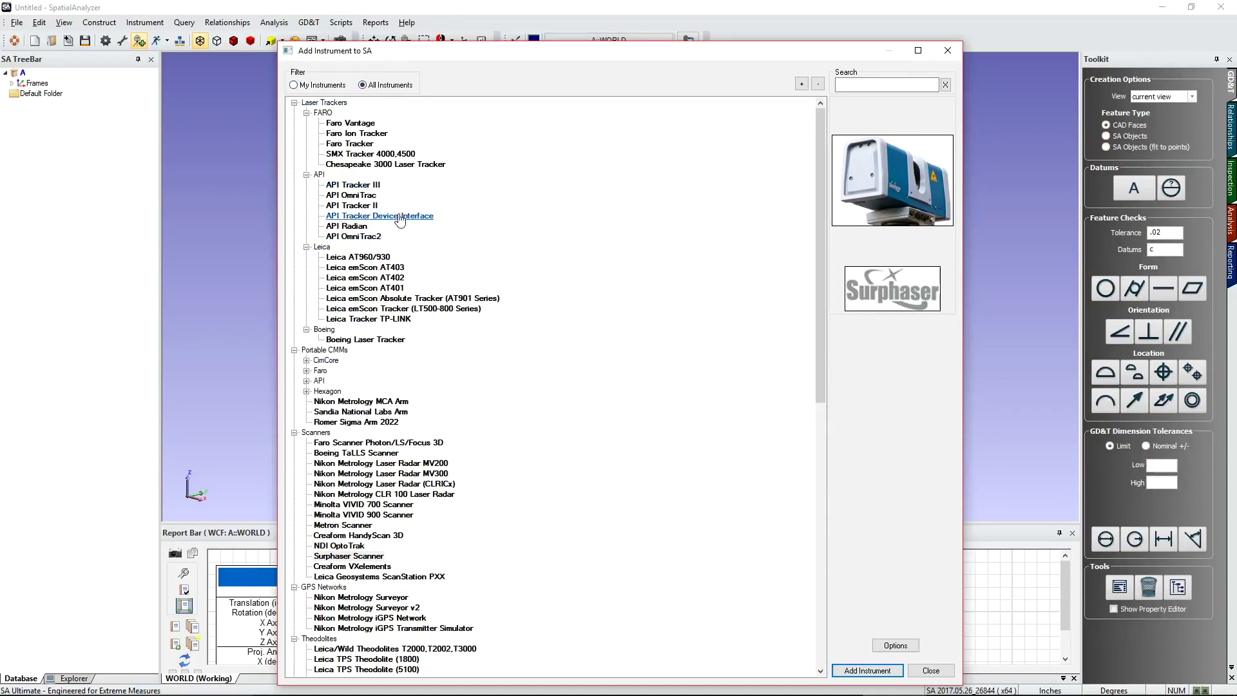
{"action": "left_click", "coordinate": [377, 257]}
{"action": "left_click", "coordinate": [867, 670]}
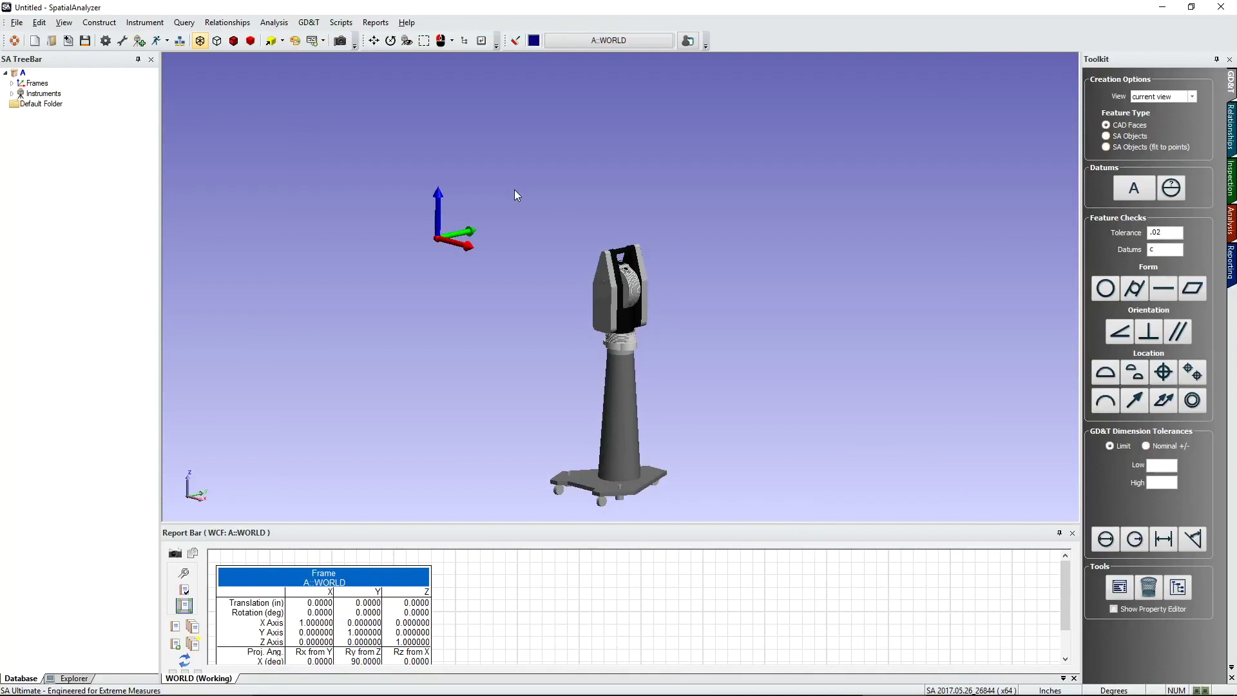
- Start the laser tracker interface, allow it public network access through the firewall, and connect it to the Leica AT960/930 station
{"action": "scroll", "coordinate": [578, 293], "scroll_direction": "down", "scroll_amount": 3}
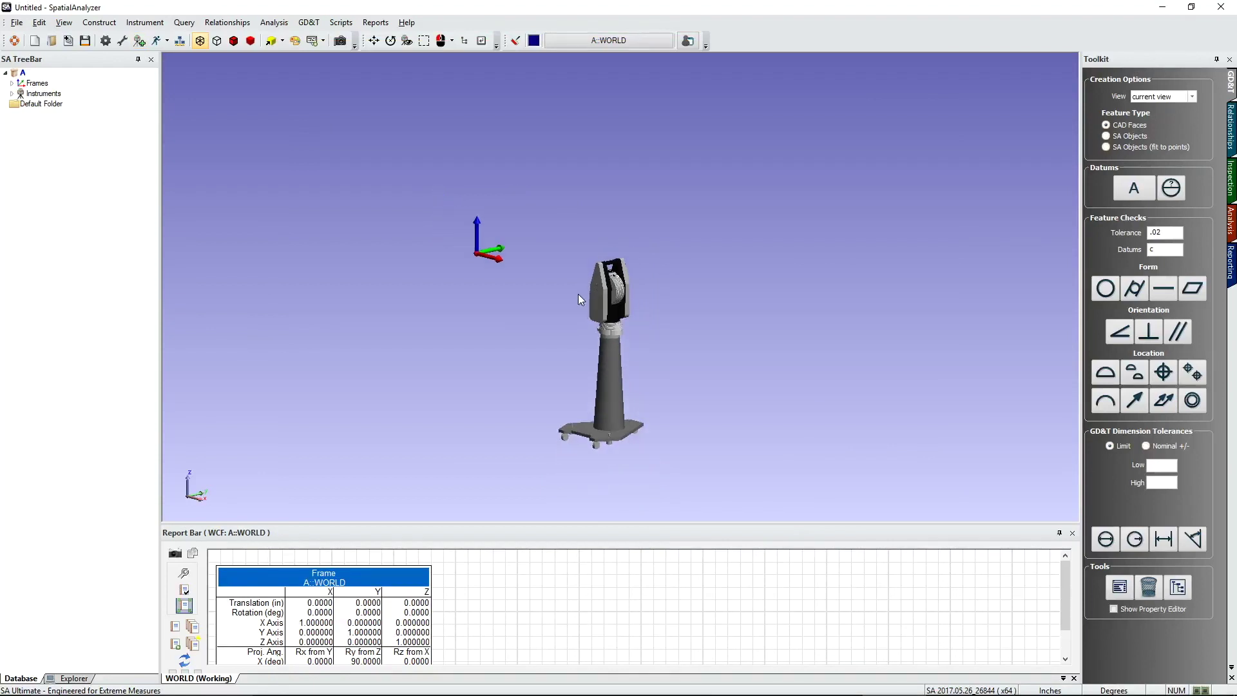
{"action": "scroll", "coordinate": [603, 300], "scroll_direction": "up", "scroll_amount": 3}
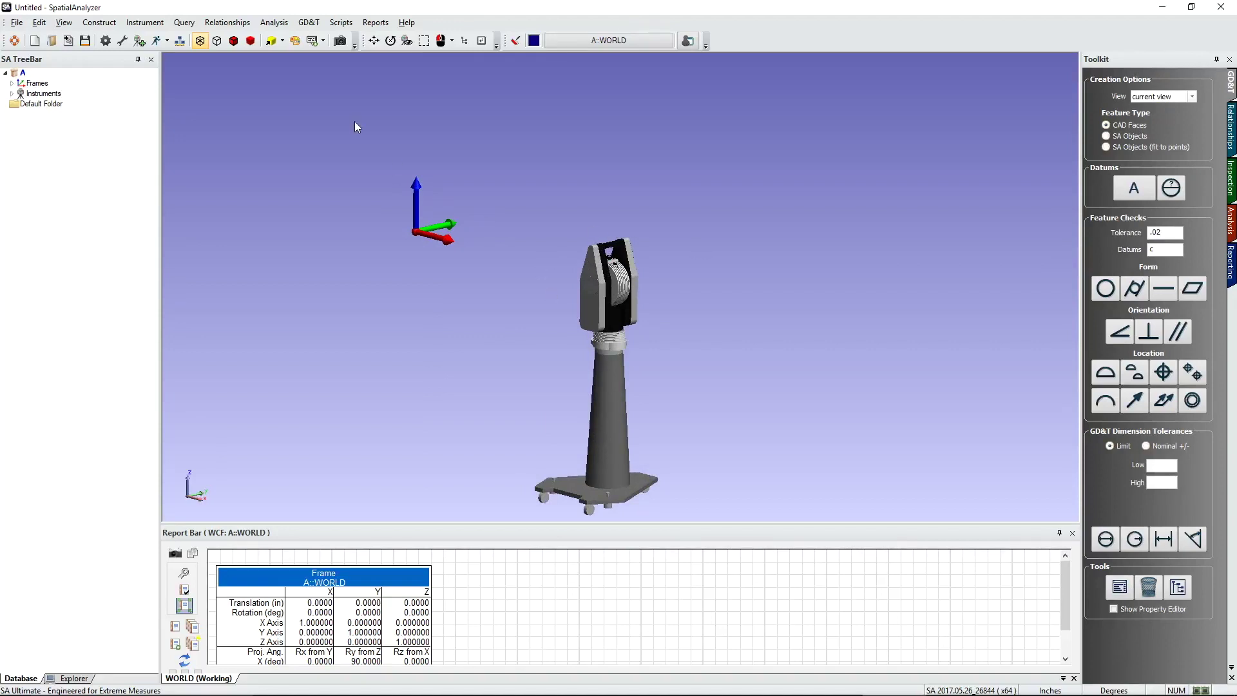
{"action": "left_click", "coordinate": [167, 41]}
{"action": "left_click", "coordinate": [182, 59]}
{"action": "left_click", "coordinate": [672, 457]}
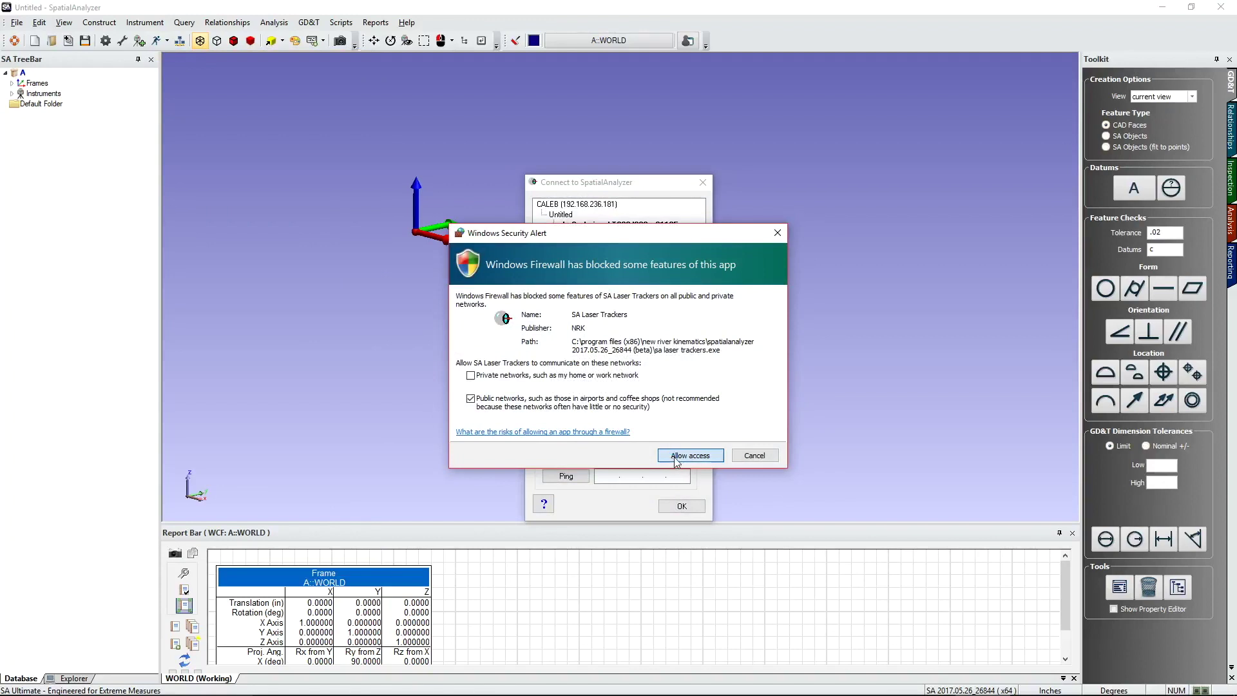
{"action": "left_click", "coordinate": [623, 225]}
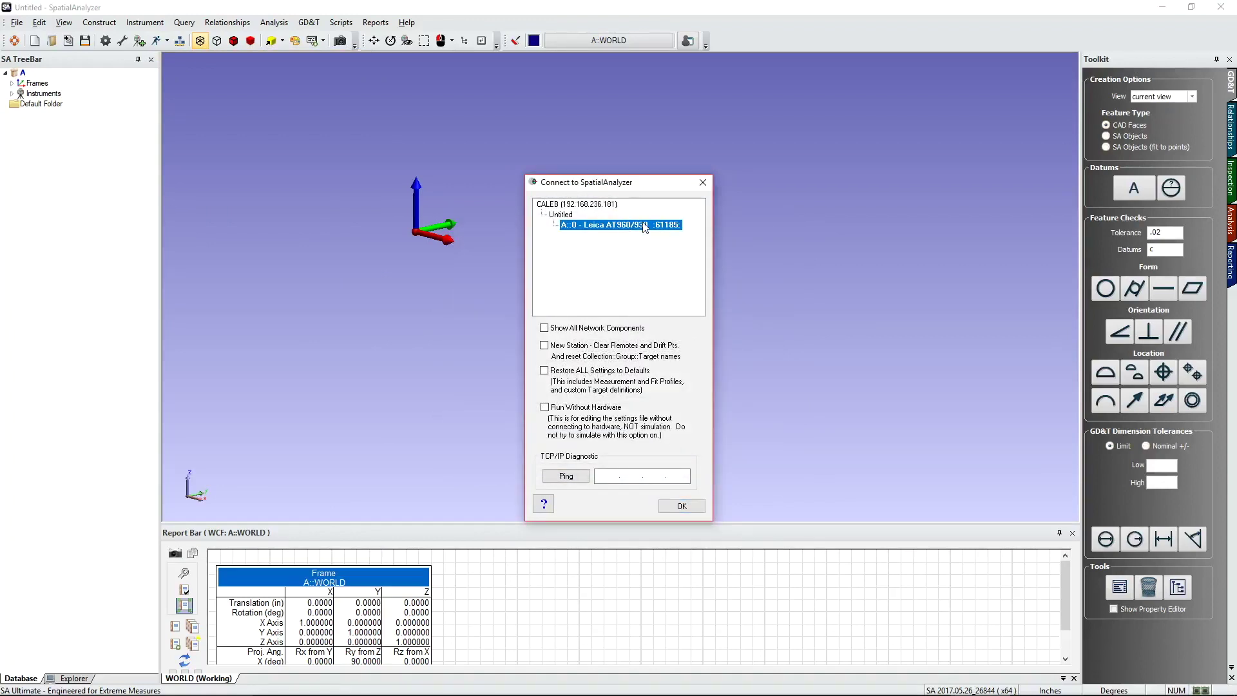
{"action": "left_click", "coordinate": [681, 507]}
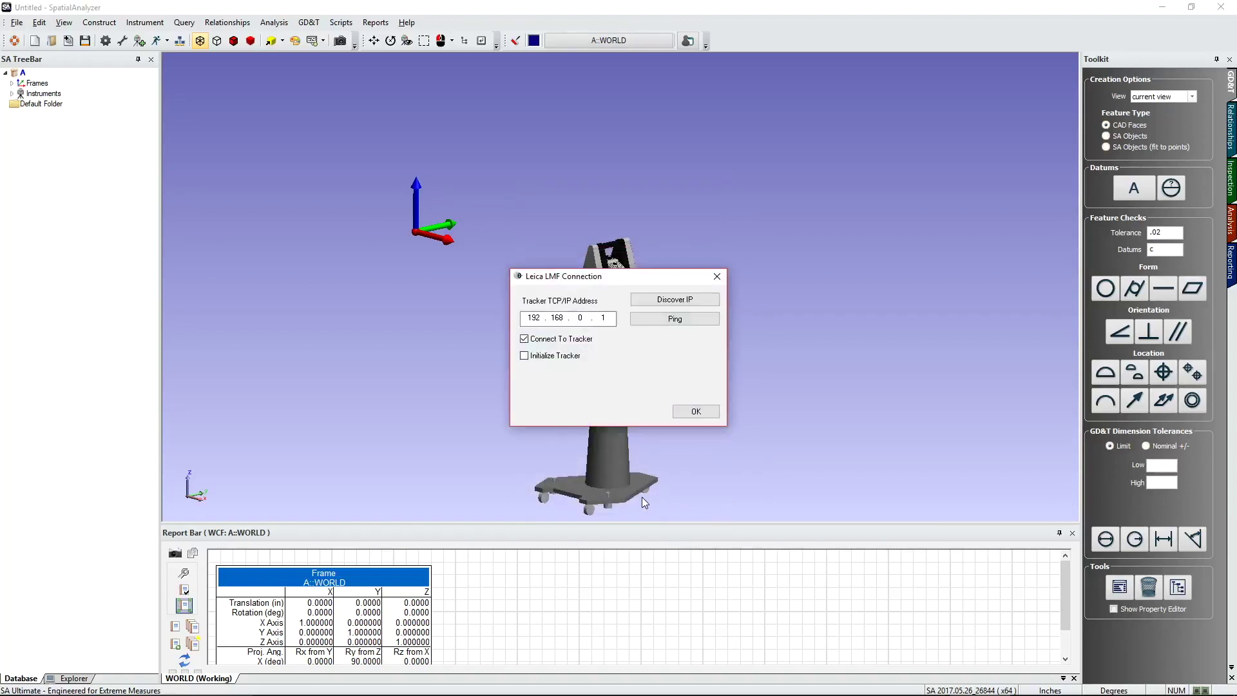
- Run the Leica tracker in simulation by disabling Connect To Tracker, and minimize the simulator window
{"action": "left_click", "coordinate": [547, 339]}
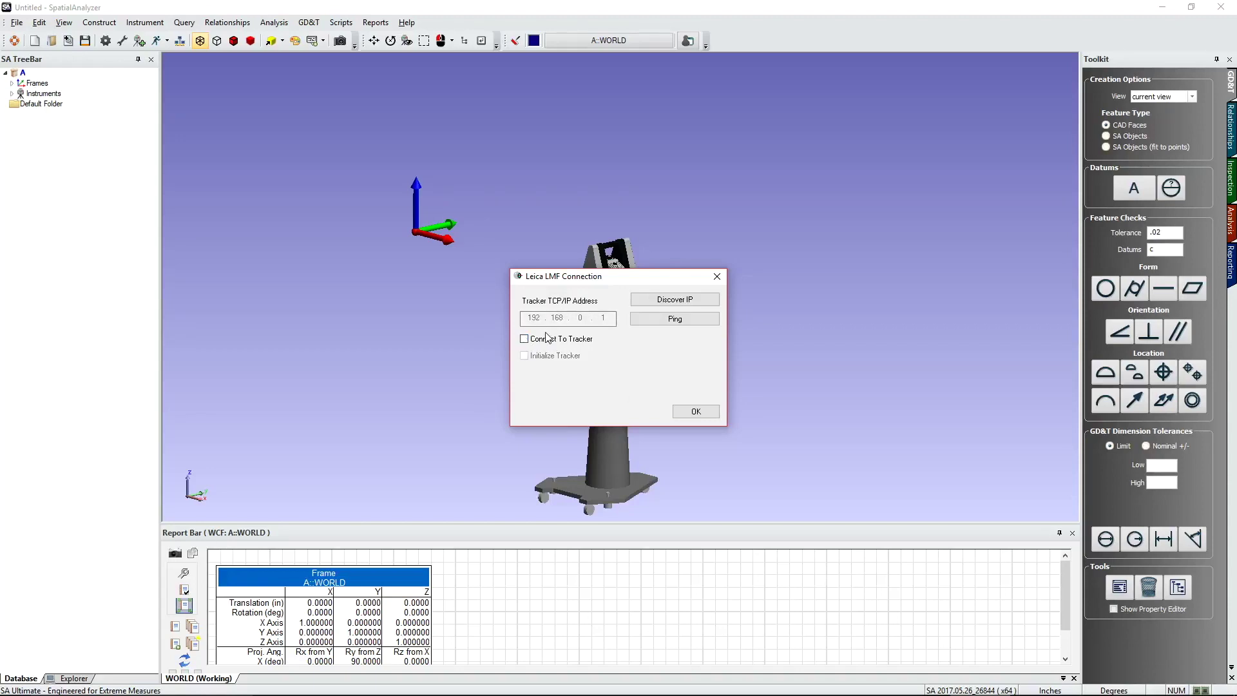
{"action": "left_click", "coordinate": [689, 414]}
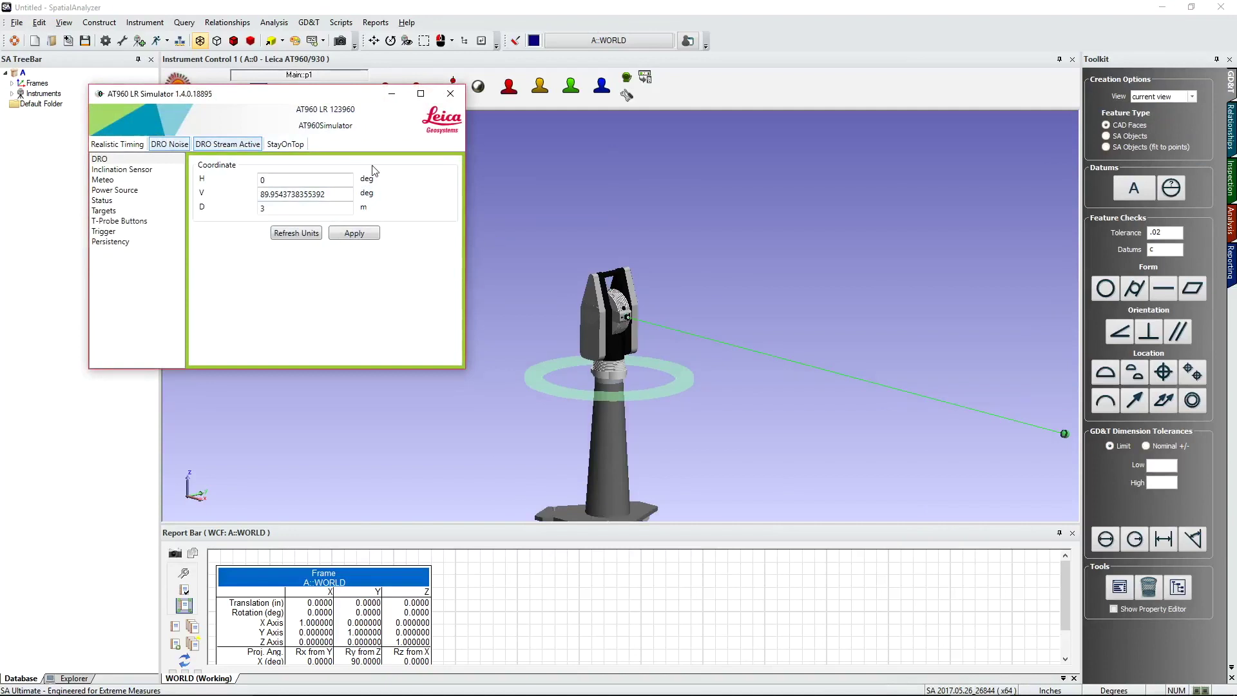
{"action": "left_click", "coordinate": [391, 98]}
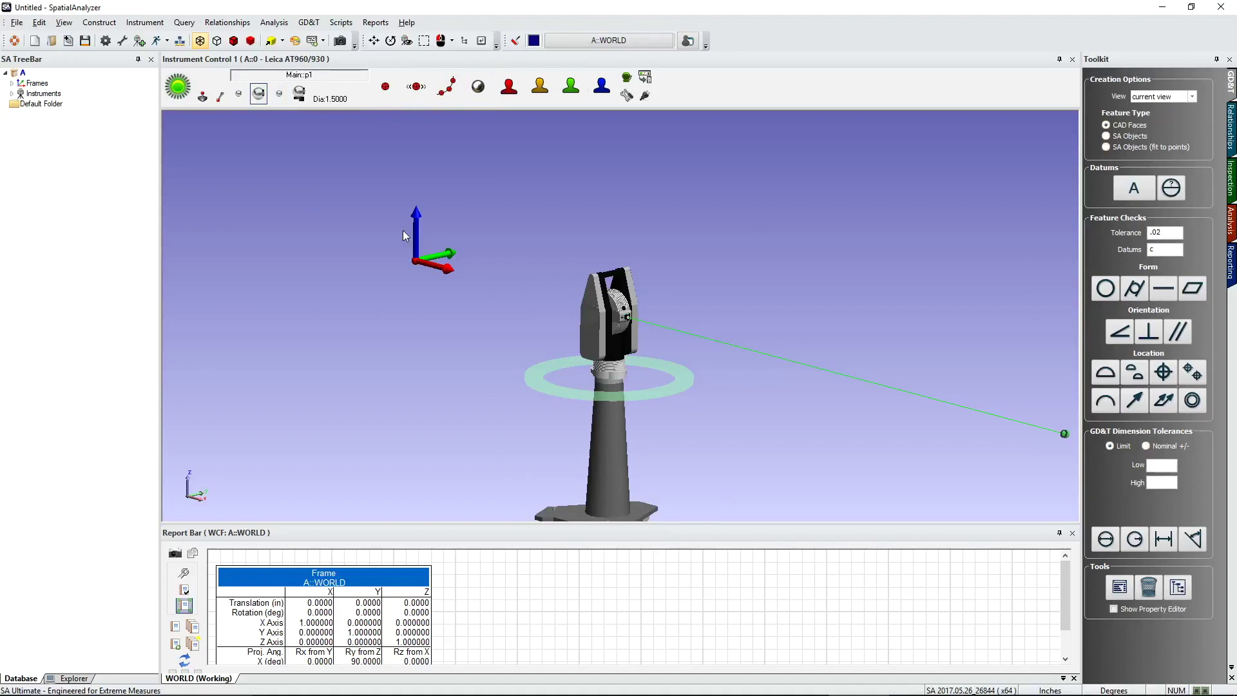
- Expand the instrument control into its full interface, dock it beside the toolkit, and return to the compact toolbar
{"action": "scroll", "coordinate": [369, 252], "scroll_direction": "down", "scroll_amount": 1}
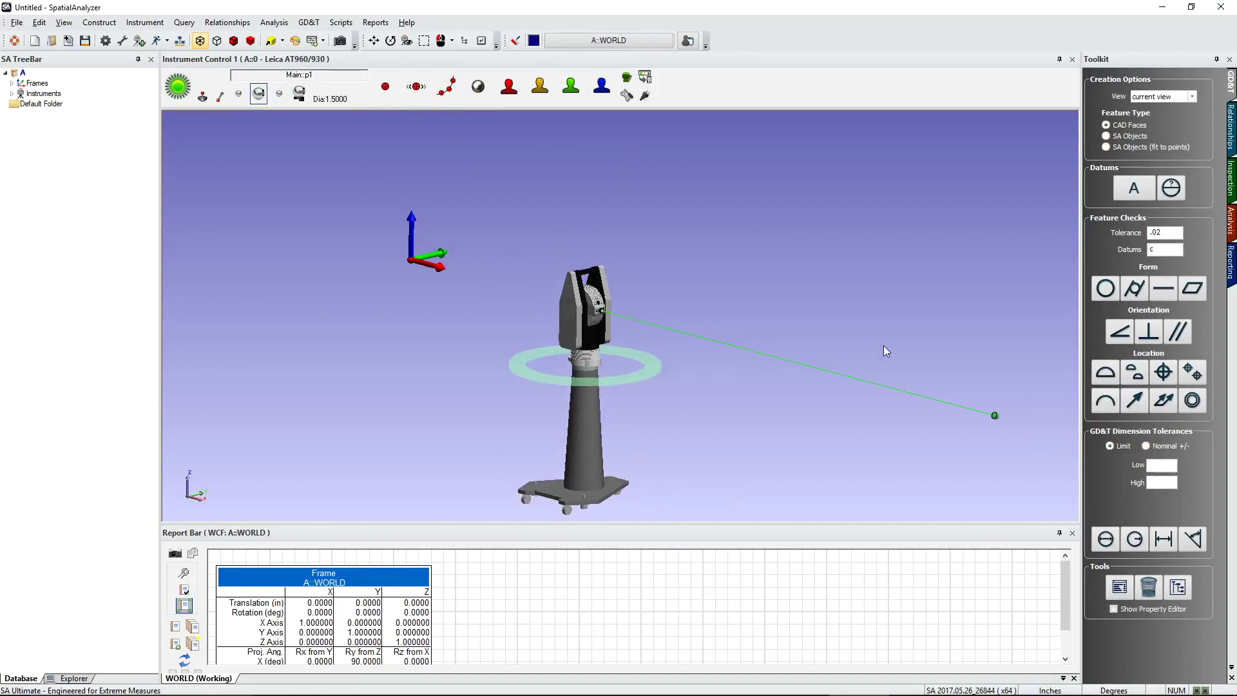
{"action": "scroll", "coordinate": [366, 219], "scroll_direction": "down", "scroll_amount": 1}
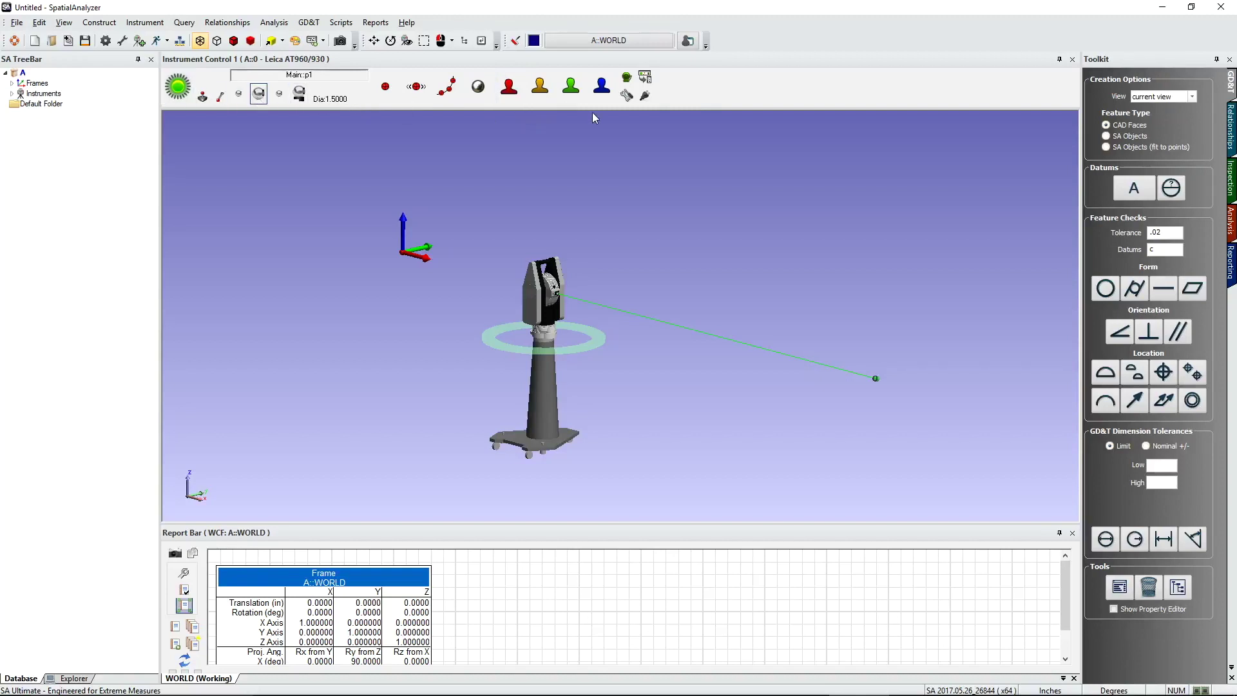
{"action": "left_click", "coordinate": [645, 78]}
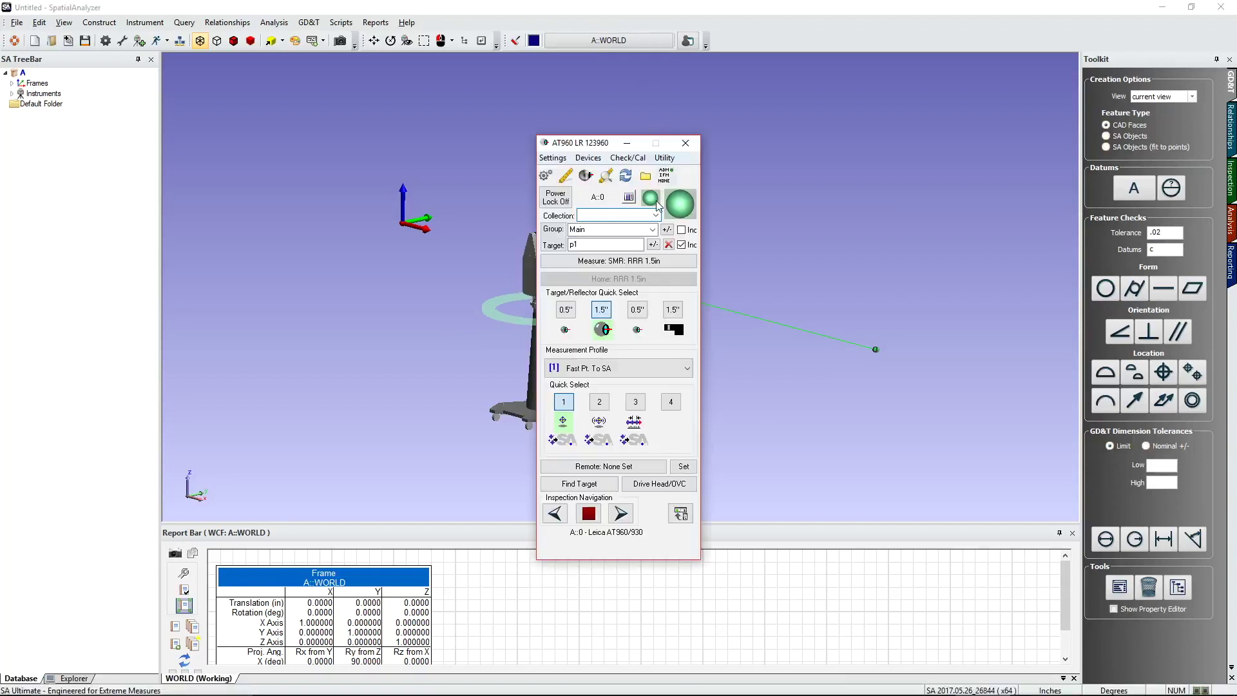
{"action": "left_click_drag", "start_coordinate": [595, 144], "coordinate": [856, 78]}
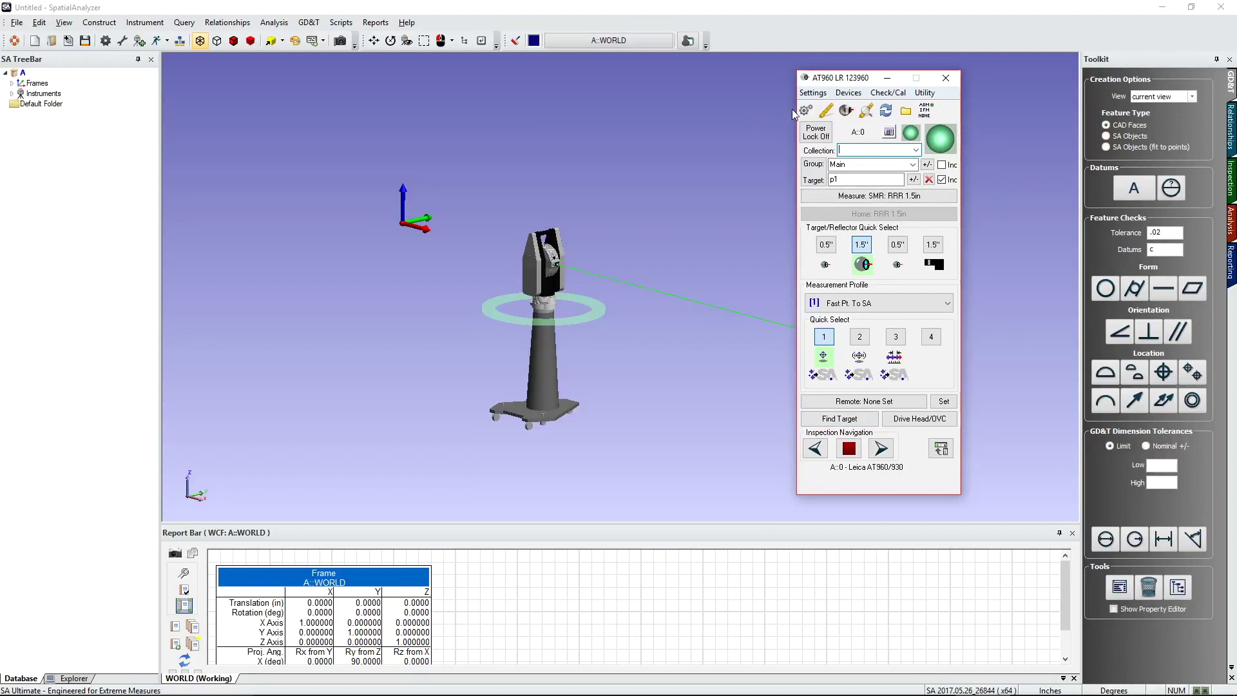
{"action": "left_click", "coordinate": [889, 133]}
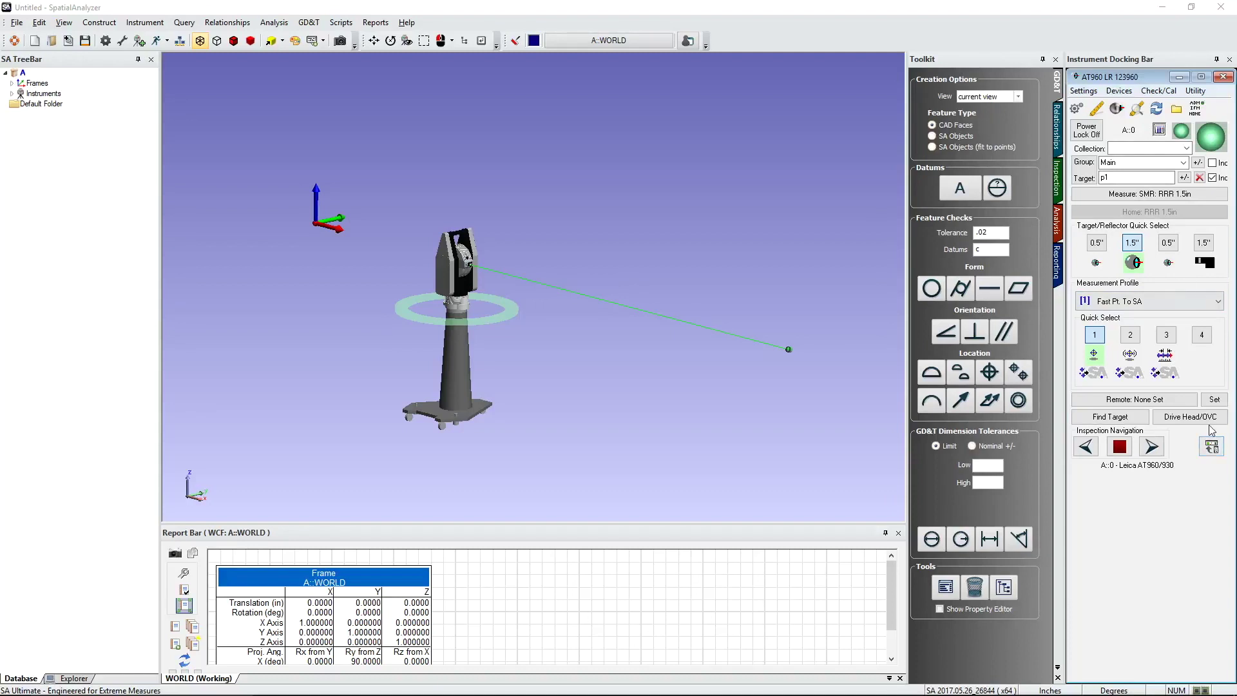
{"action": "left_click", "coordinate": [1212, 447]}
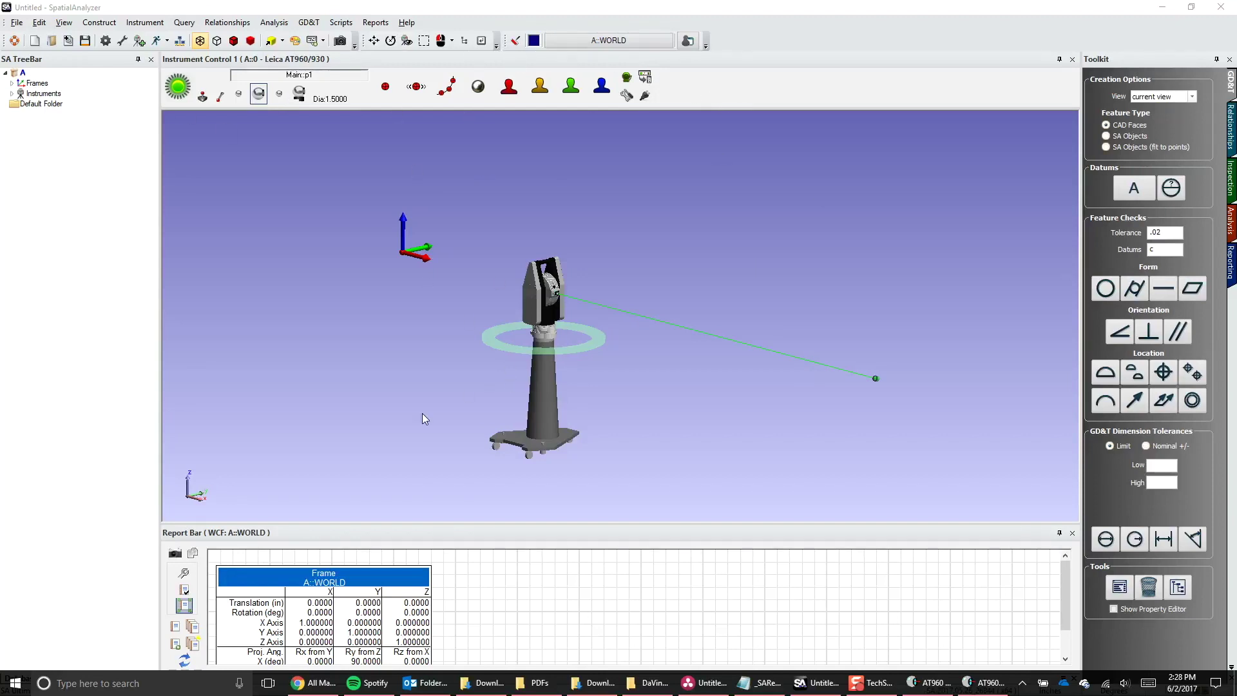
- Set the measured point naming to group group1, keeping target p1
{"action": "scroll", "coordinate": [422, 413], "scroll_direction": "down", "scroll_amount": 1}
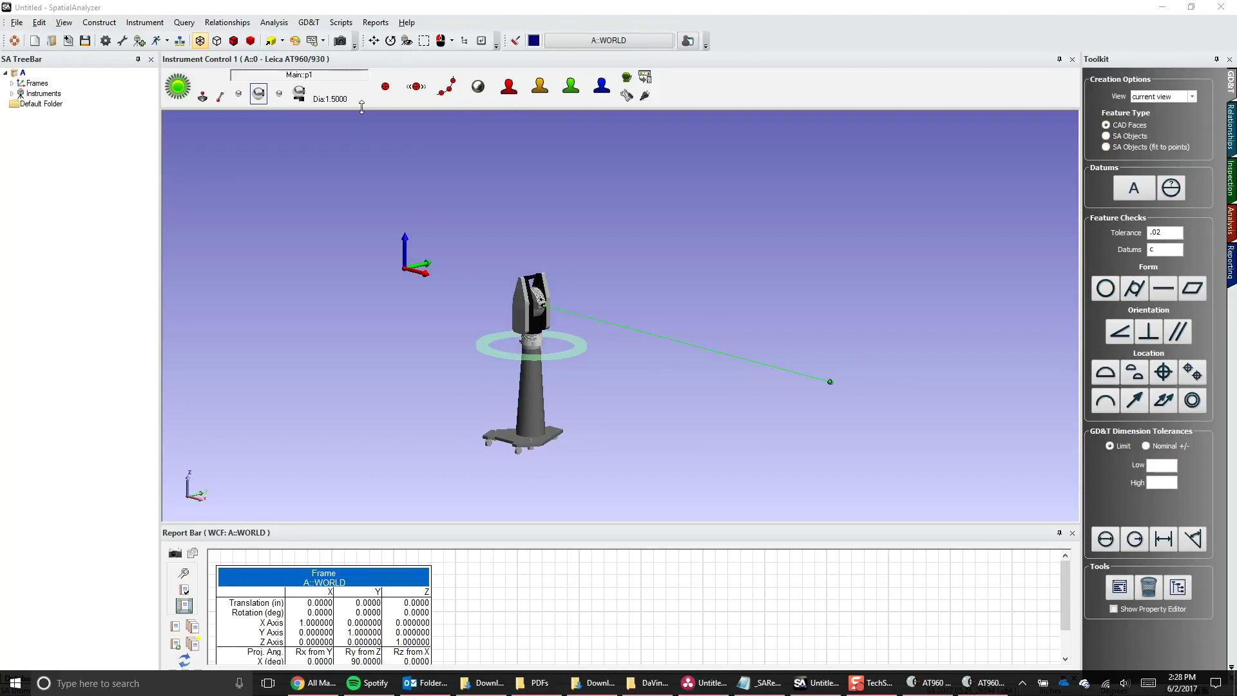
{"action": "left_click", "coordinate": [310, 78]}
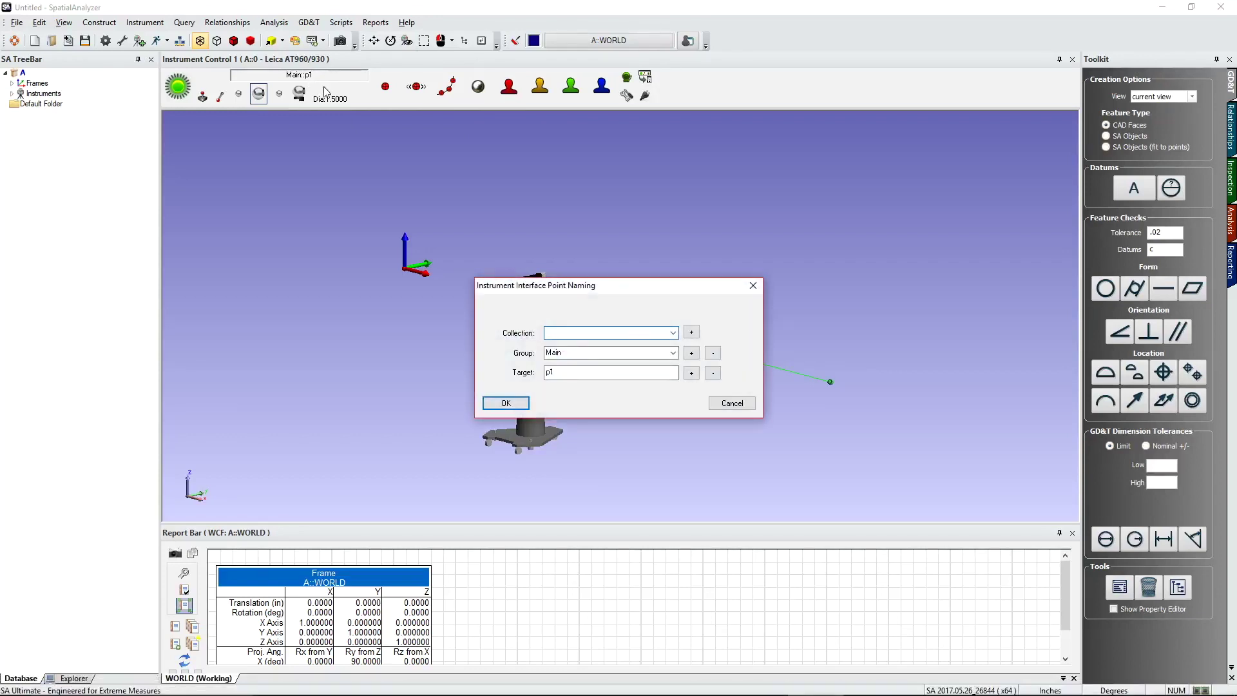
{"action": "left_click_drag", "start_coordinate": [573, 295], "coordinate": [321, 160]}
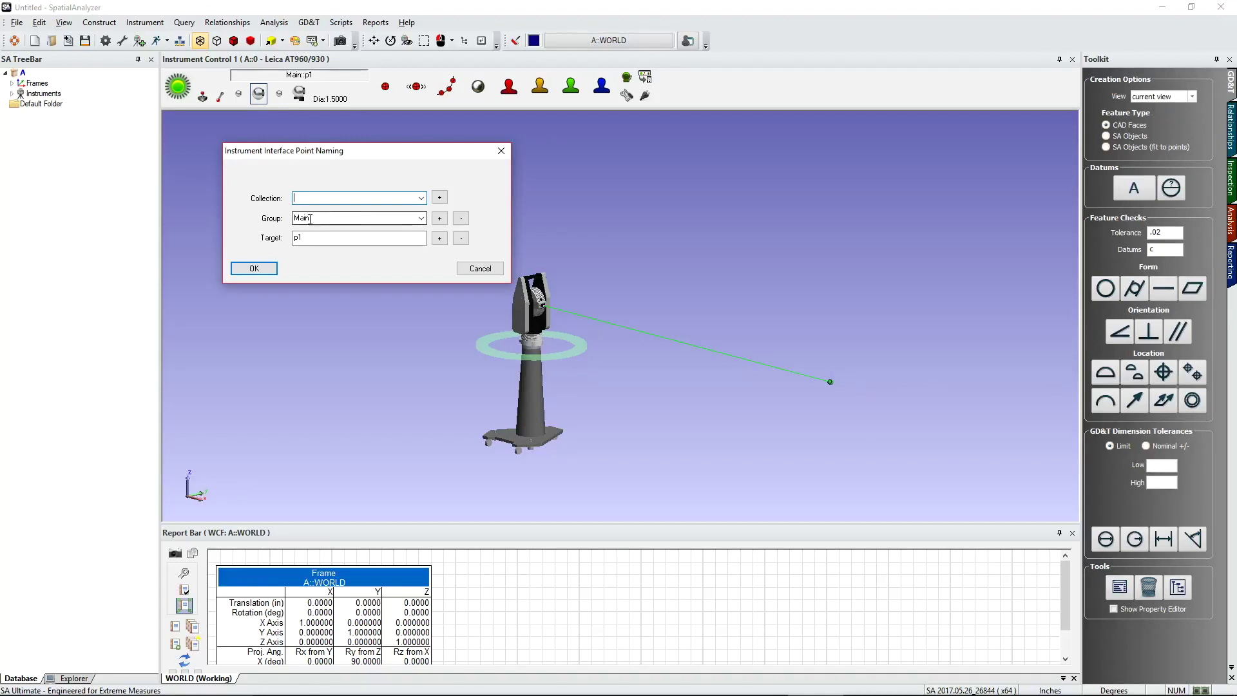
{"action": "left_click", "coordinate": [422, 219]}
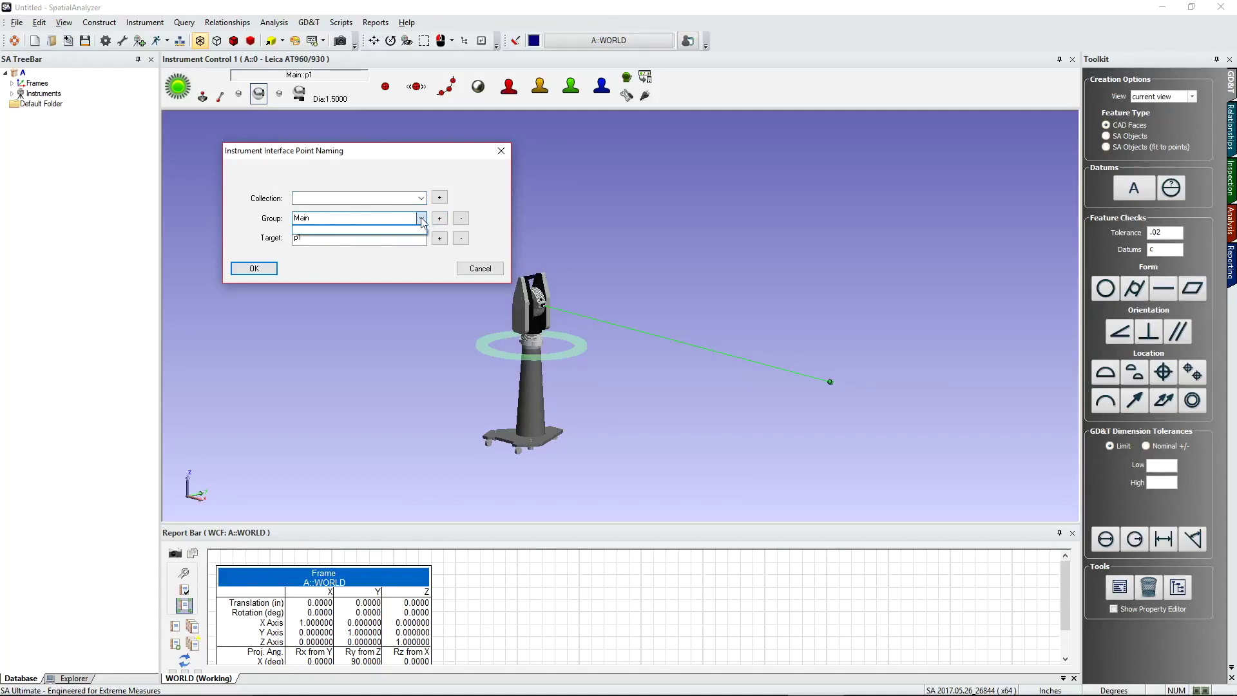
{"action": "left_click", "coordinate": [422, 220]}
{"action": "double_click", "coordinate": [320, 216]}
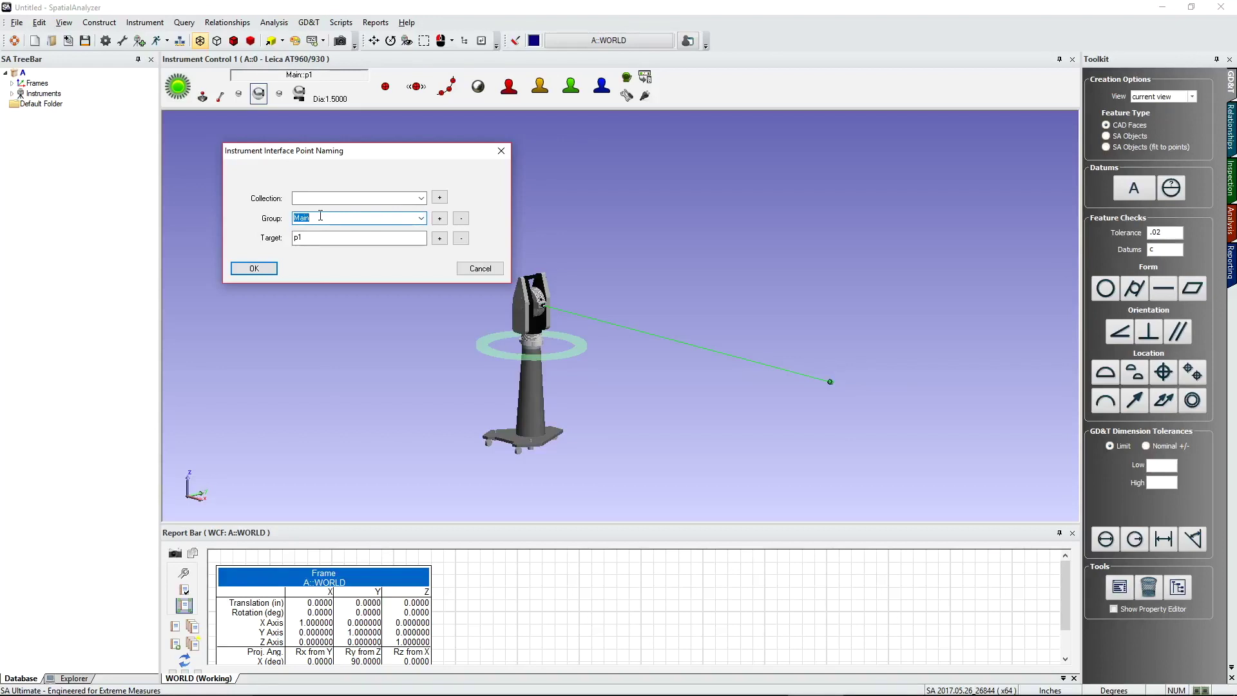
{"action": "type", "text": "group1"}
{"action": "key", "text": "Tab"}
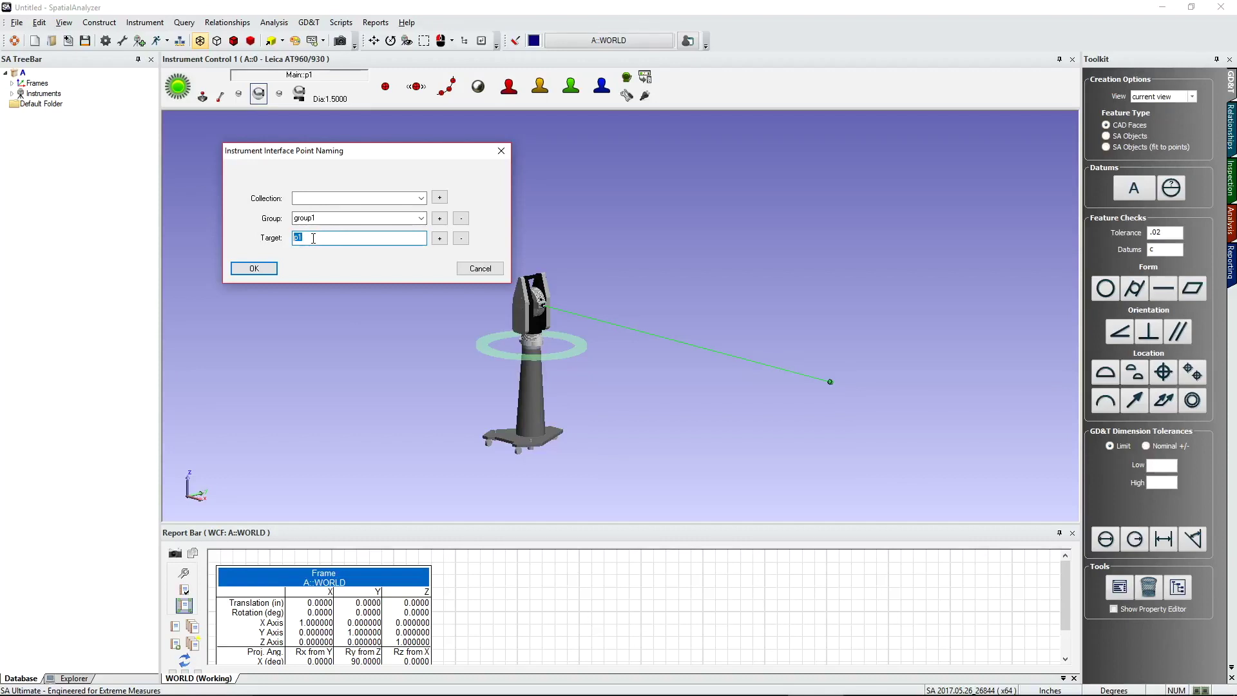
{"action": "left_click", "coordinate": [313, 238]}
{"action": "left_click", "coordinate": [253, 269]}
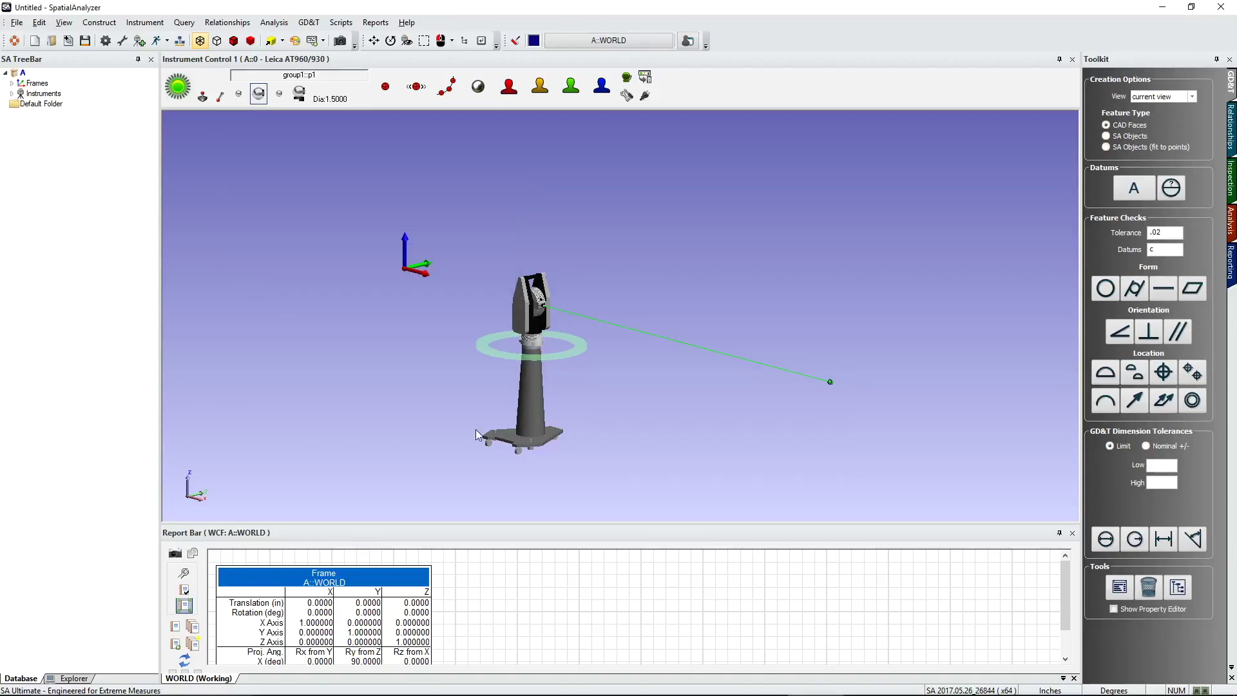
{"action": "left_click", "coordinate": [290, 79]}
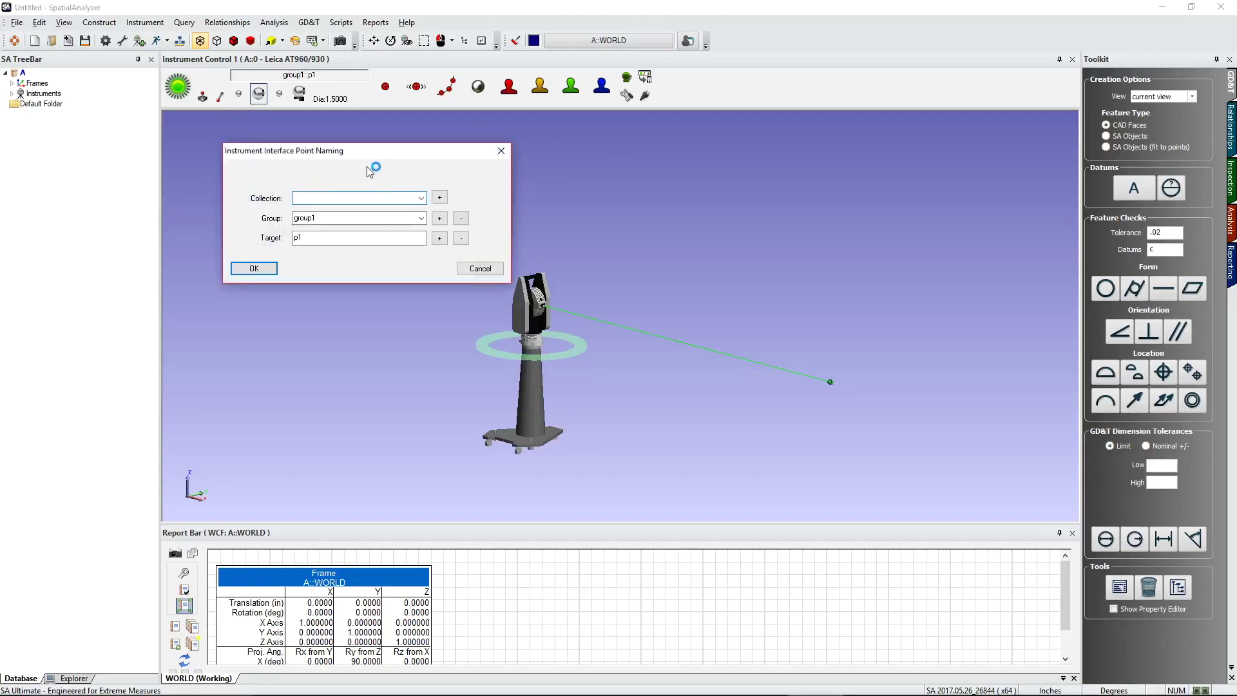
{"action": "left_click", "coordinate": [254, 268]}
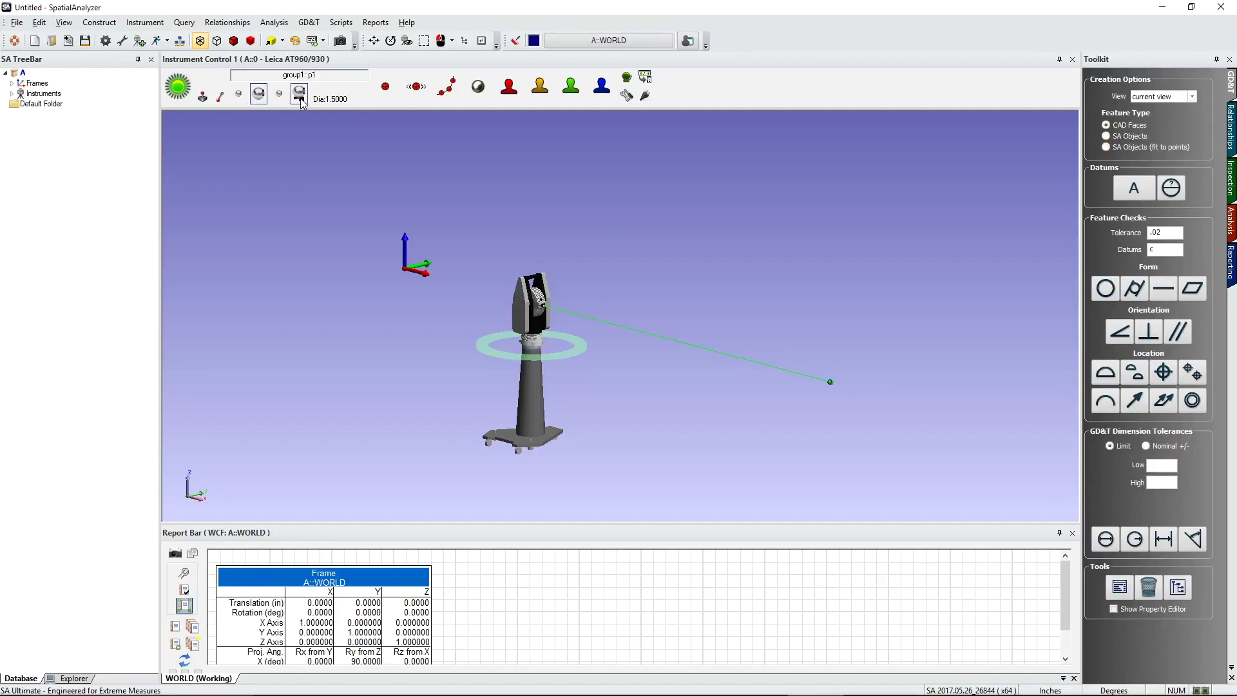
- Assign the SMR: RRR 1.5in target to Target Quick Select 1
{"action": "left_click", "coordinate": [239, 98]}
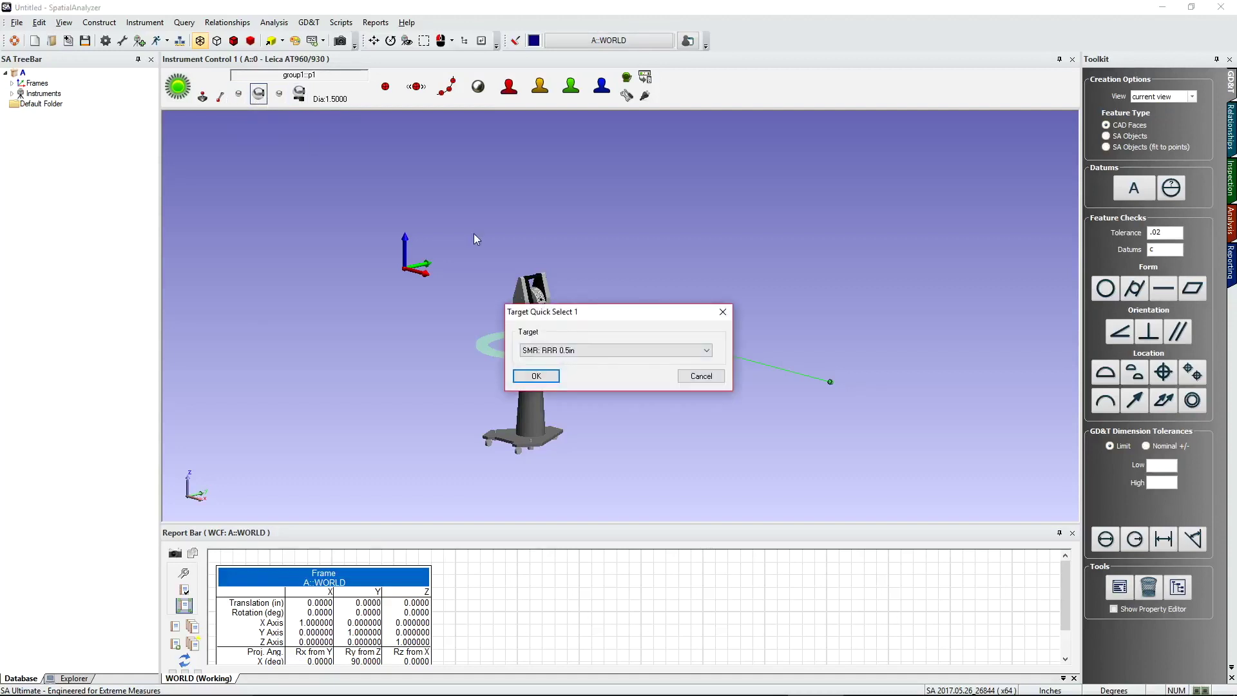
{"action": "left_click", "coordinate": [587, 351]}
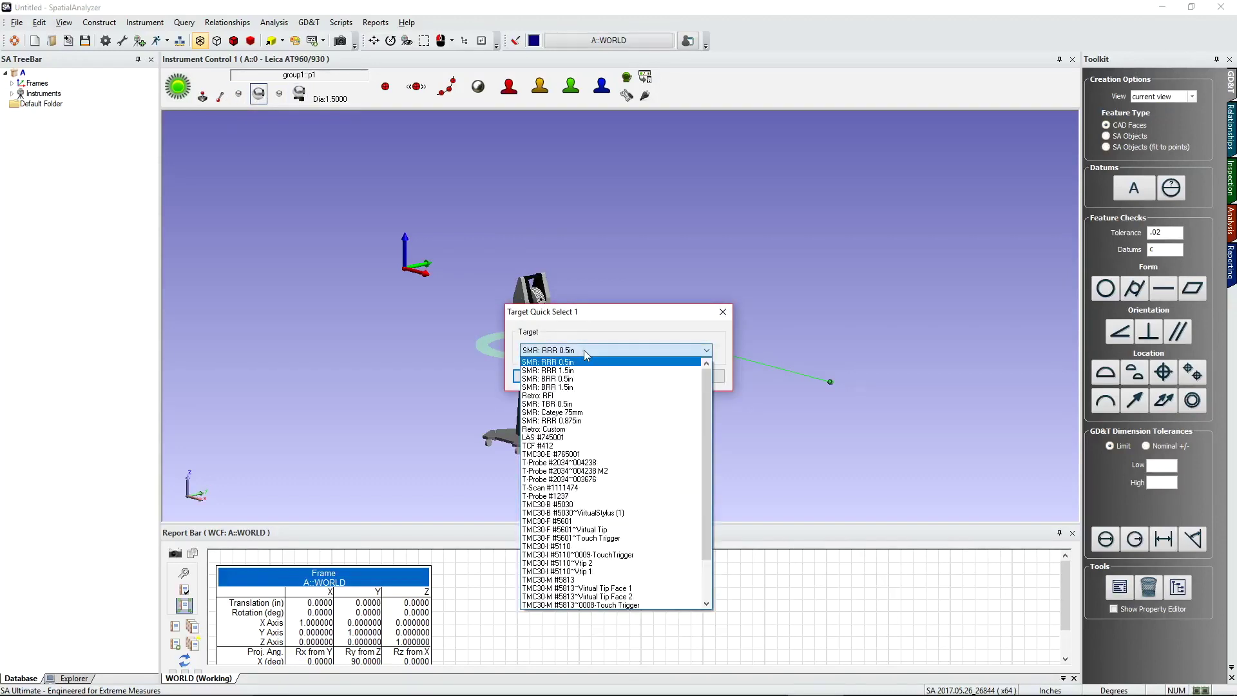
{"action": "left_click", "coordinate": [546, 371]}
{"action": "left_click", "coordinate": [537, 376]}
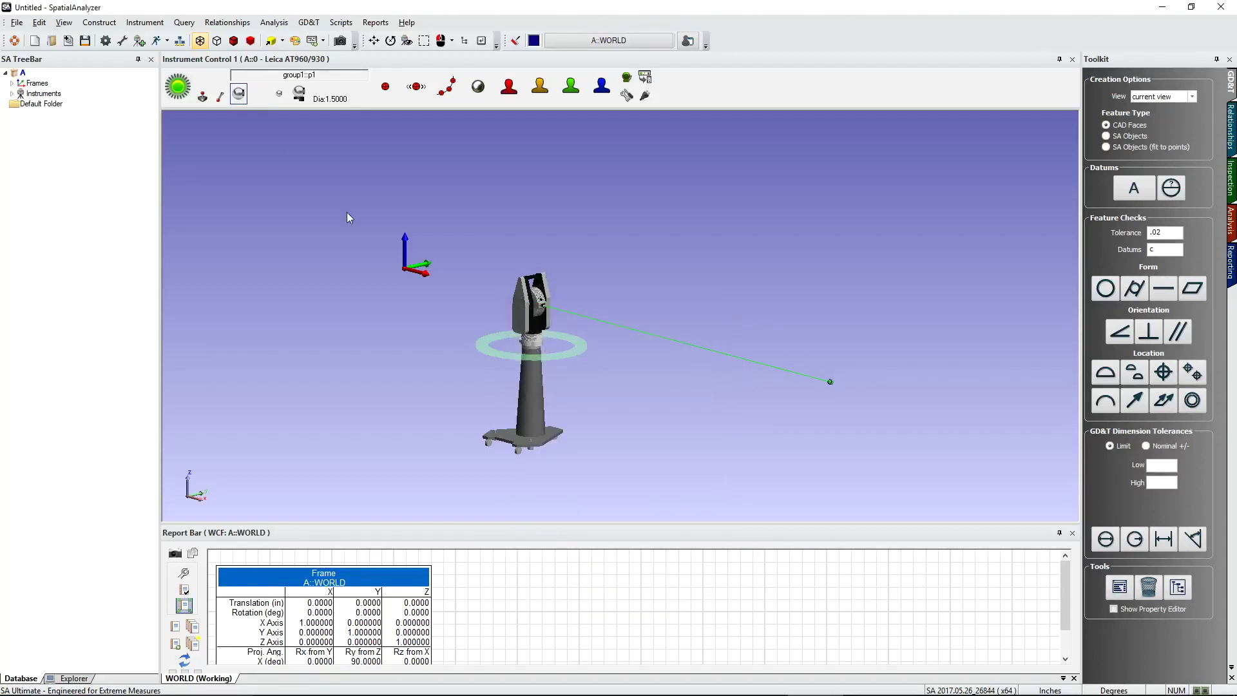
- Choose to define a new target for Target Quick Select 2, bringing up the Reflectors and Targets definitions
{"action": "left_click", "coordinate": [280, 95]}
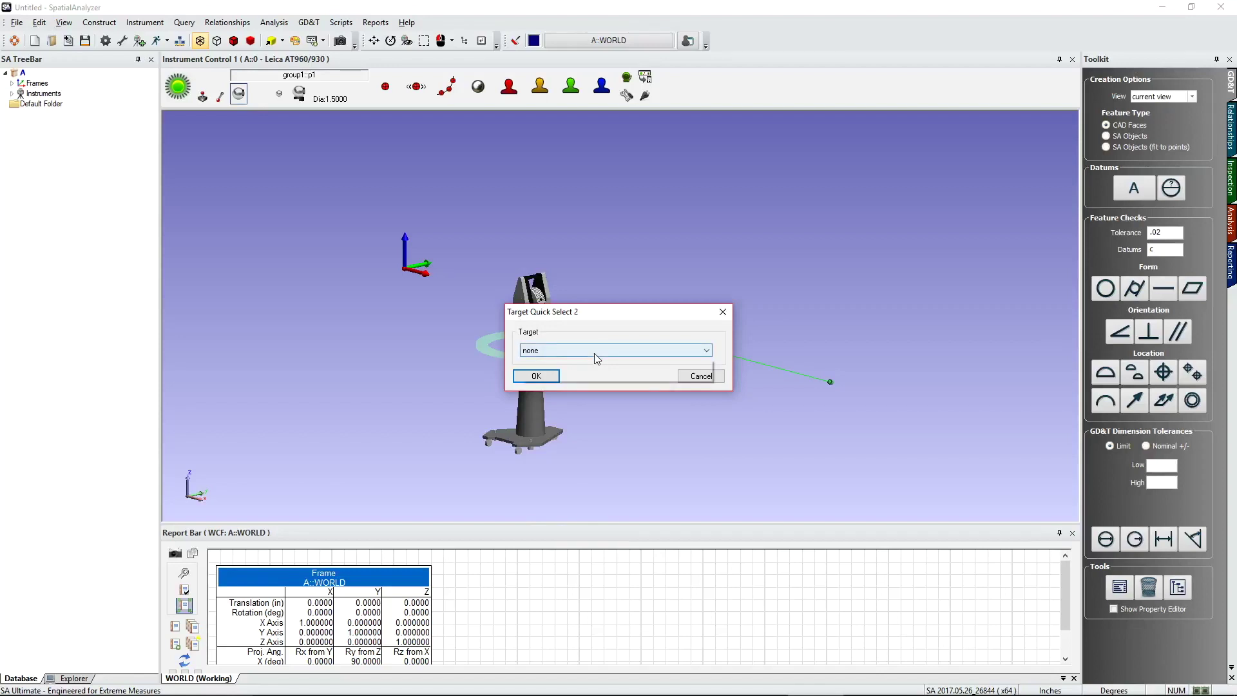
{"action": "left_click", "coordinate": [641, 350]}
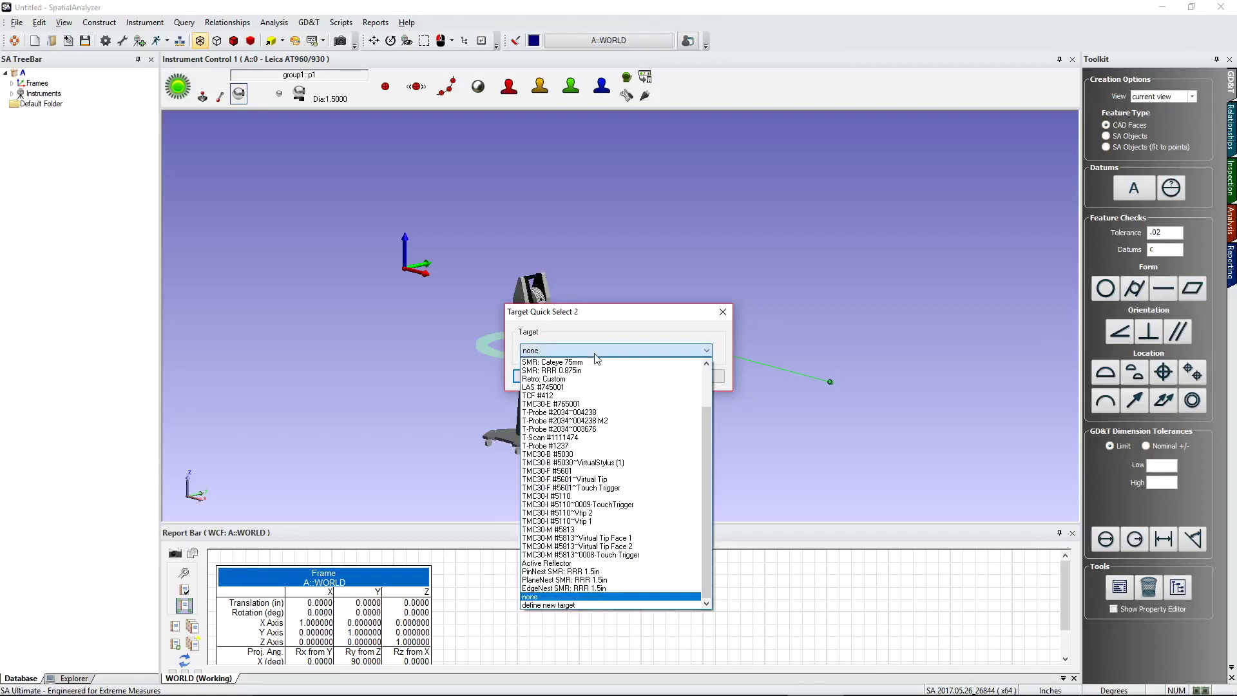
{"action": "left_click", "coordinate": [545, 605]}
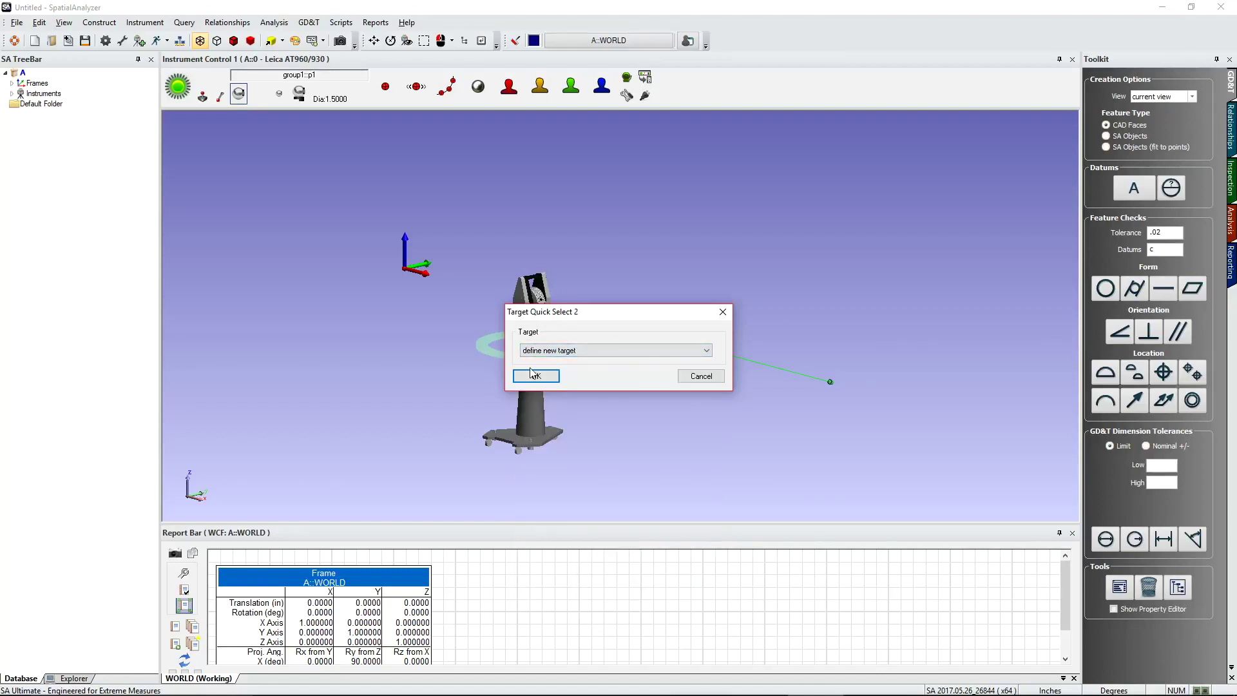
{"action": "left_click", "coordinate": [535, 377]}
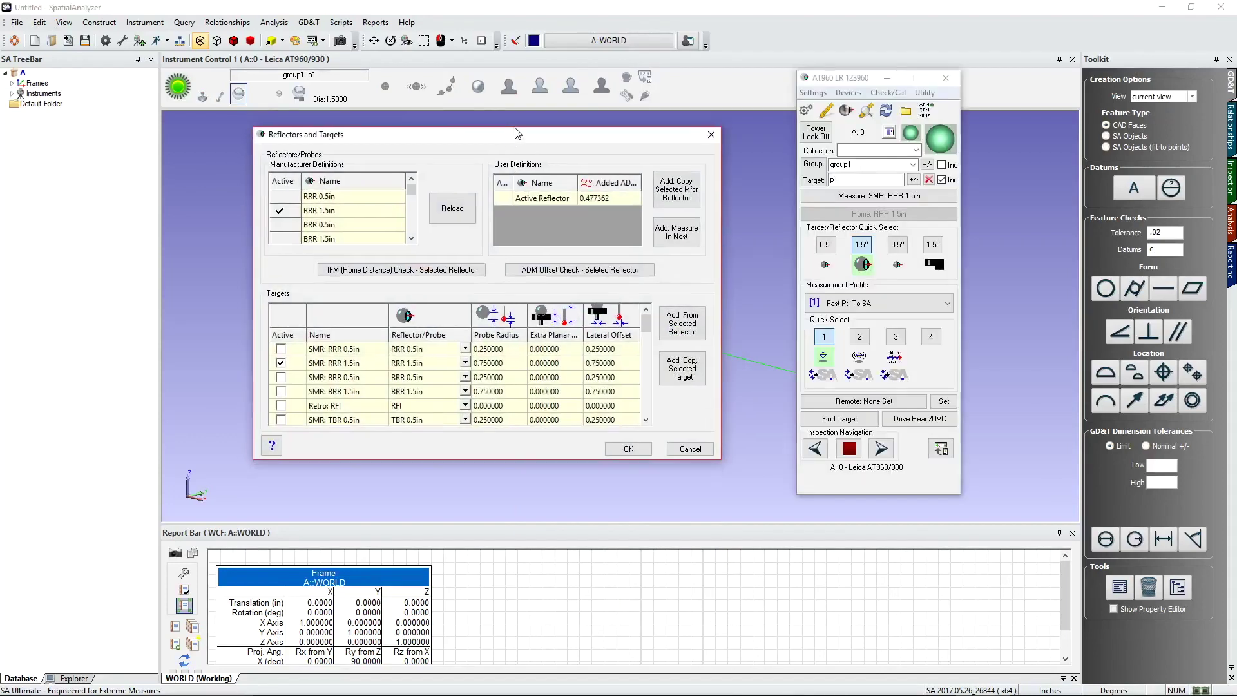
{"action": "left_click_drag", "start_coordinate": [506, 146], "coordinate": [518, 129]}
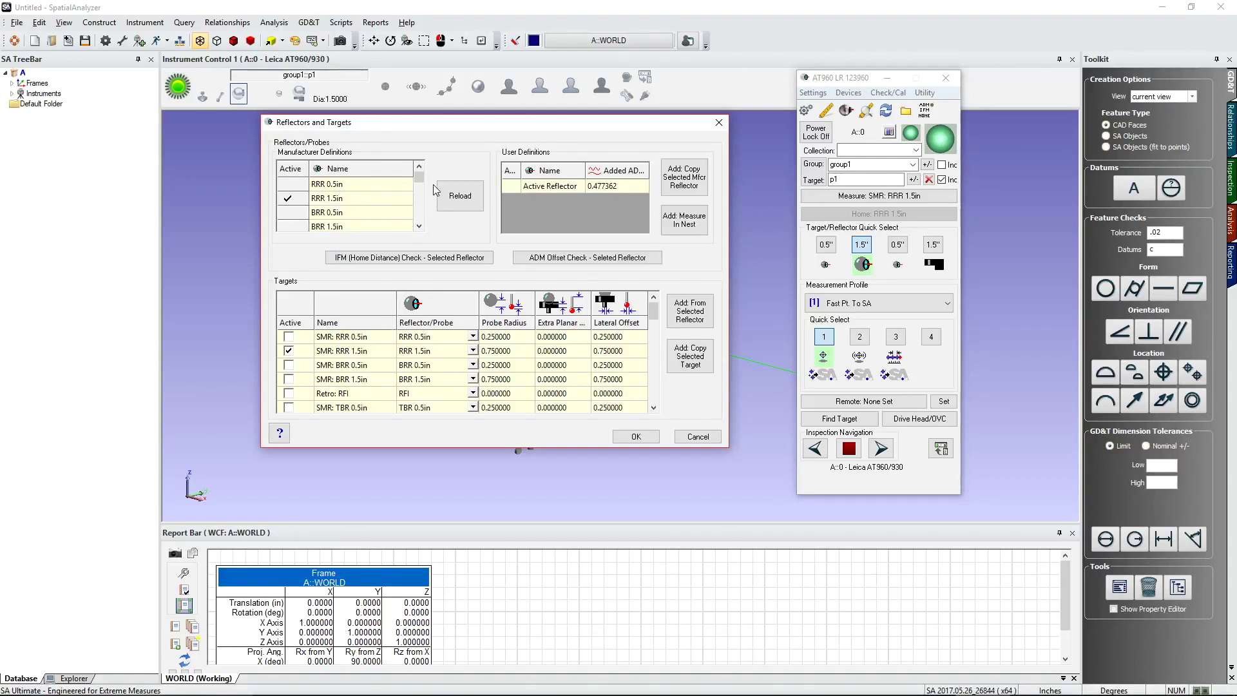
- Add Pin Nest, Plane Nest and Edge Nest targets from the RRR 1.5in manufacturer reflector, and accept the target definitions
{"action": "left_click", "coordinate": [319, 200]}
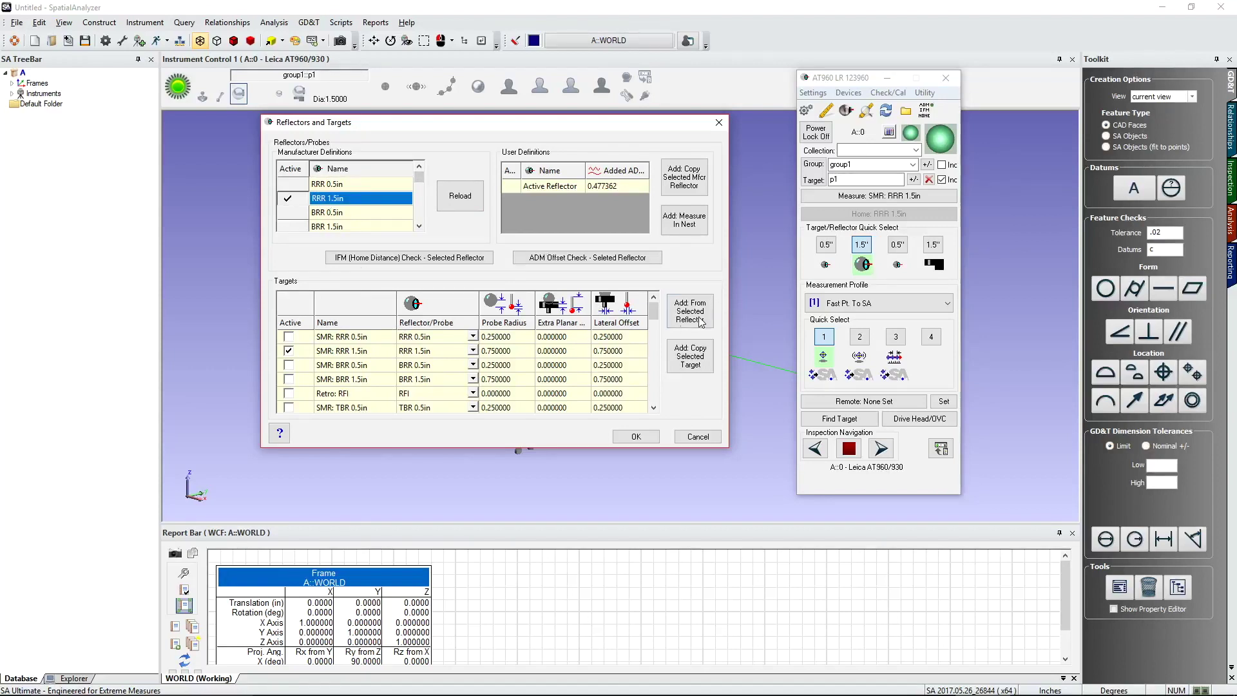
{"action": "left_click", "coordinate": [676, 322]}
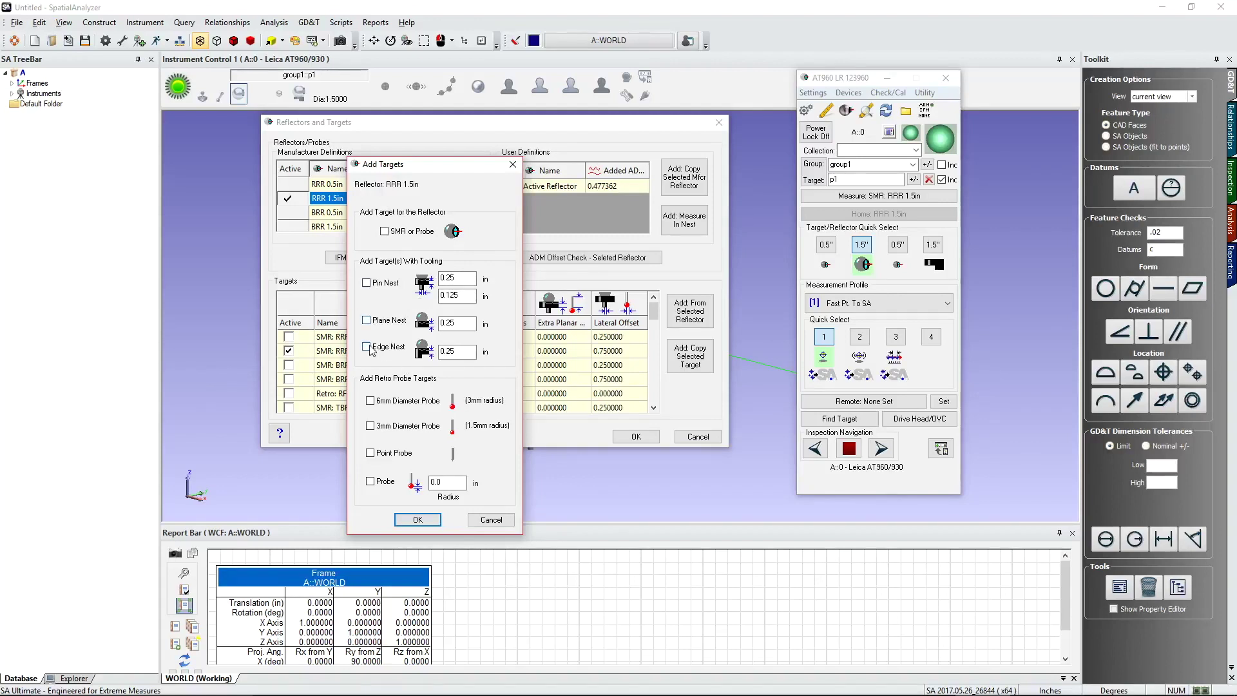
{"action": "left_click", "coordinate": [380, 284]}
{"action": "left_click", "coordinate": [377, 321]}
{"action": "left_click", "coordinate": [375, 348]}
{"action": "left_click", "coordinate": [427, 521]}
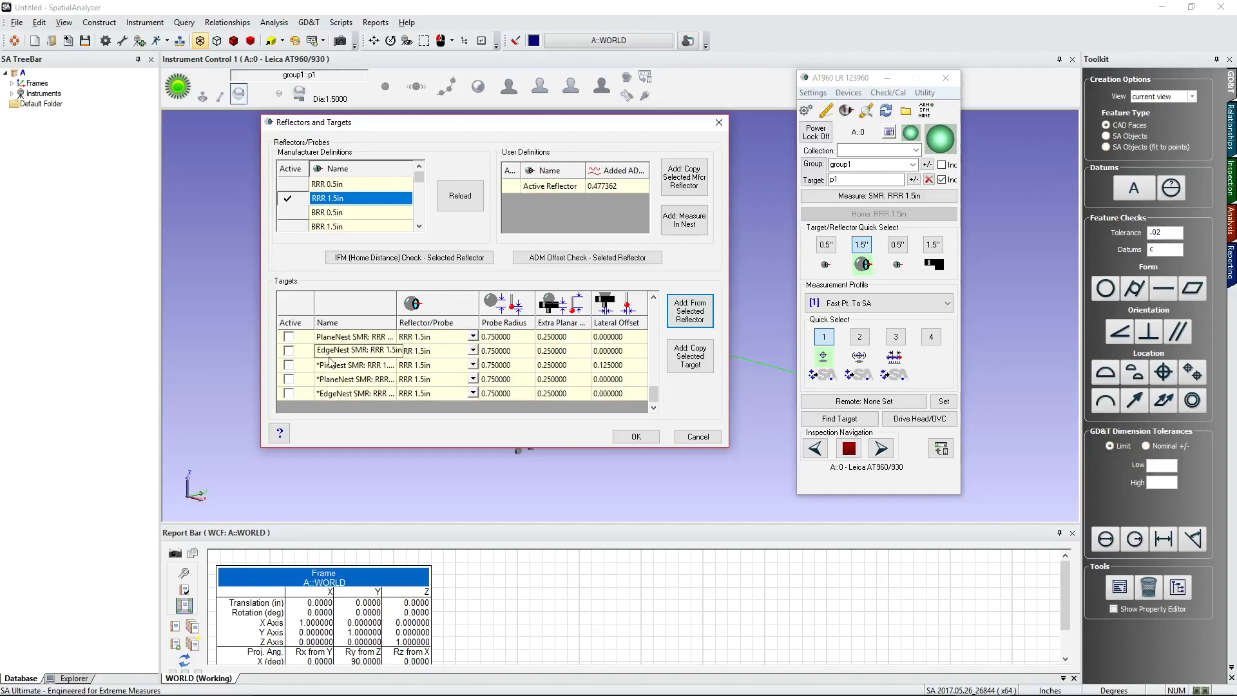
{"action": "left_click", "coordinate": [655, 390]}
{"action": "left_click_drag", "start_coordinate": [657, 390], "coordinate": [658, 413]}
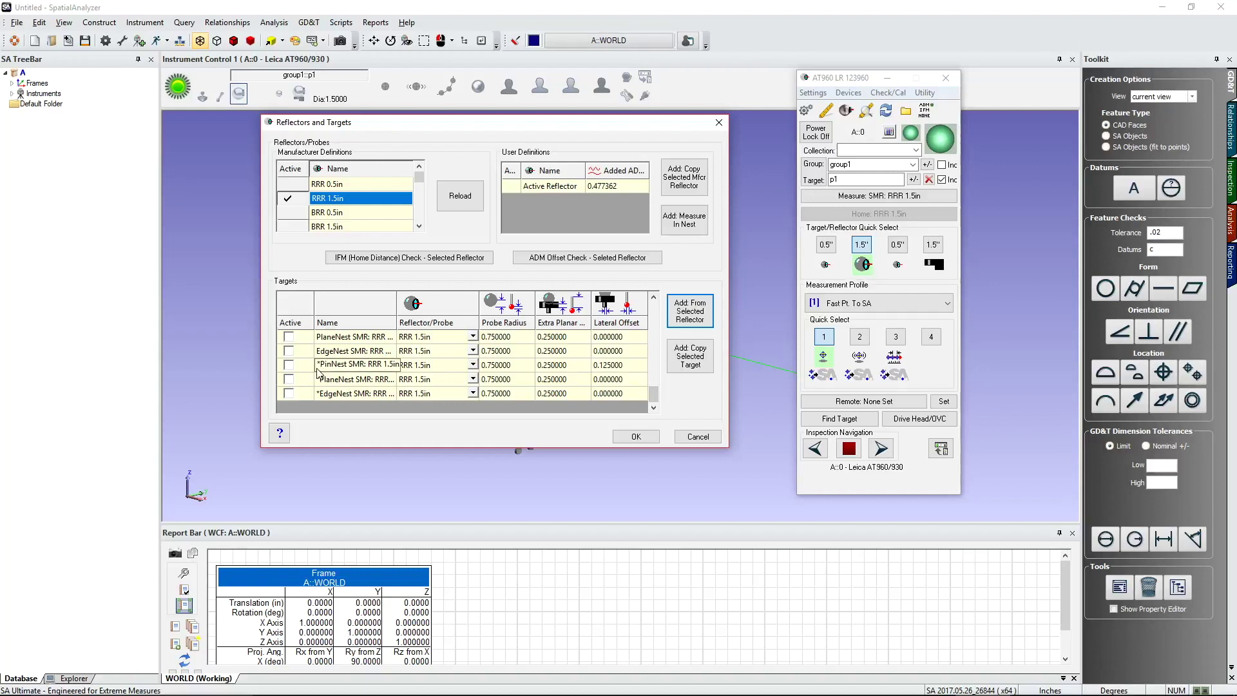
{"action": "left_click", "coordinate": [655, 440]}
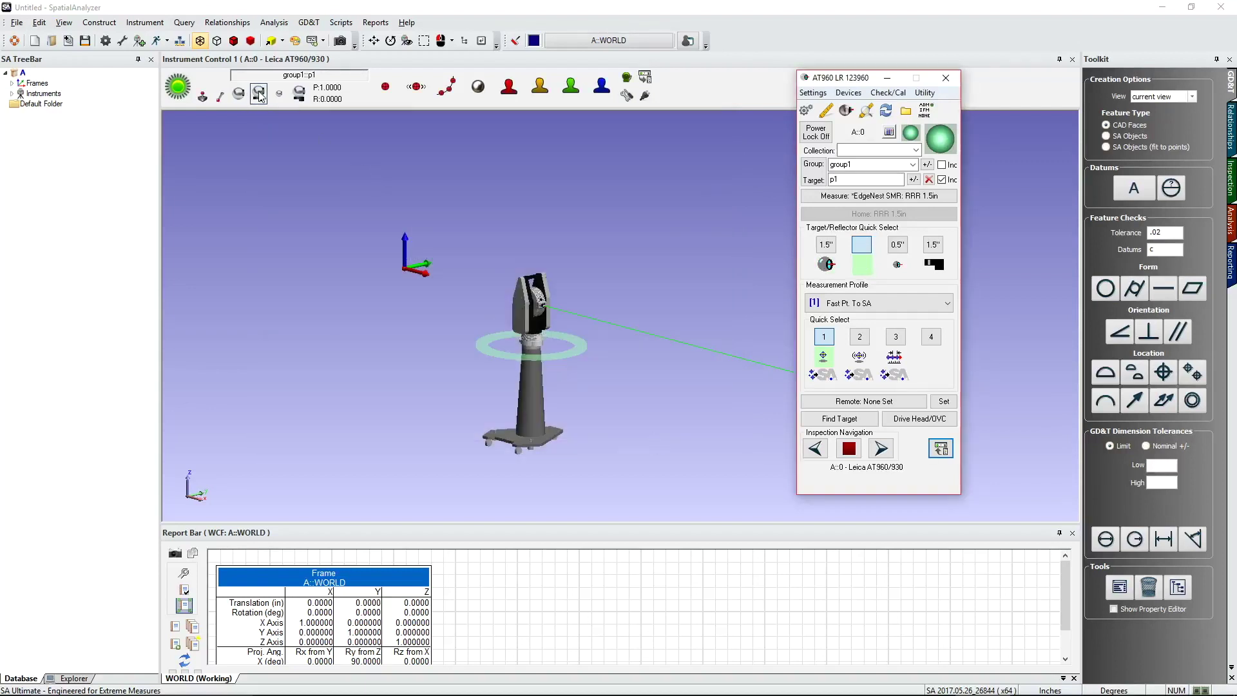
- Assign the new *PinNest SMR: RRR 1.5in target to Target Quick Select 2
{"action": "left_click", "coordinate": [639, 352]}
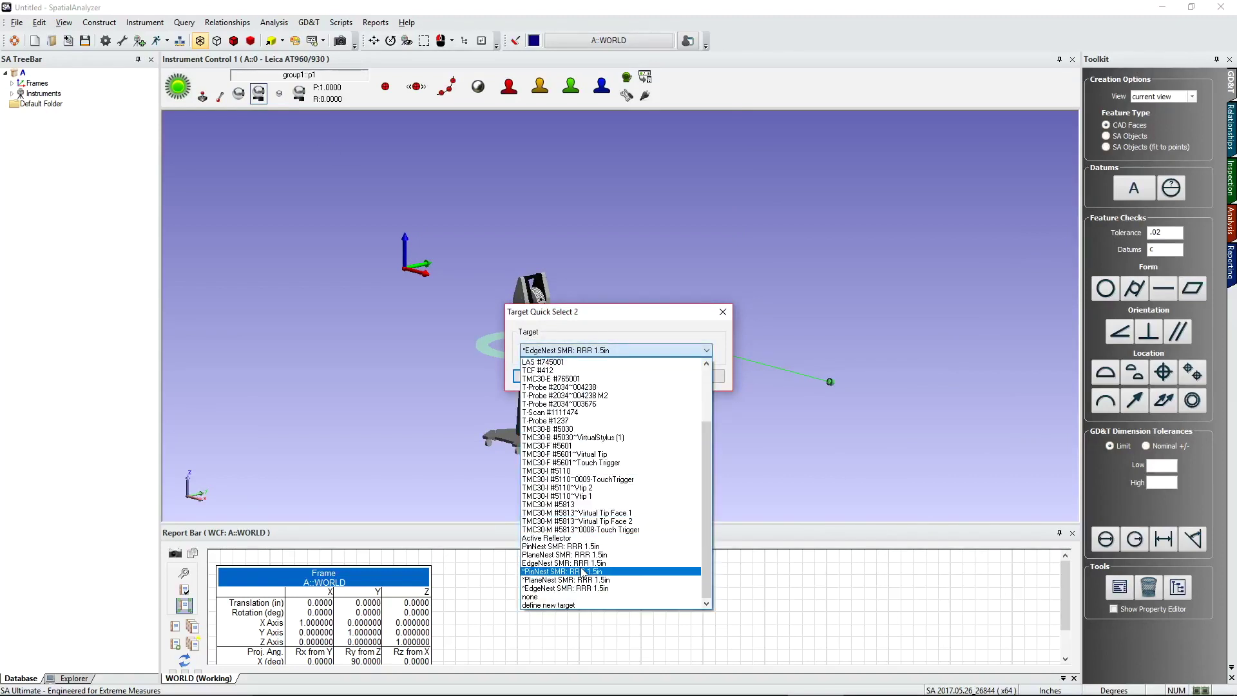
{"action": "left_click", "coordinate": [584, 572]}
{"action": "left_click", "coordinate": [536, 376]}
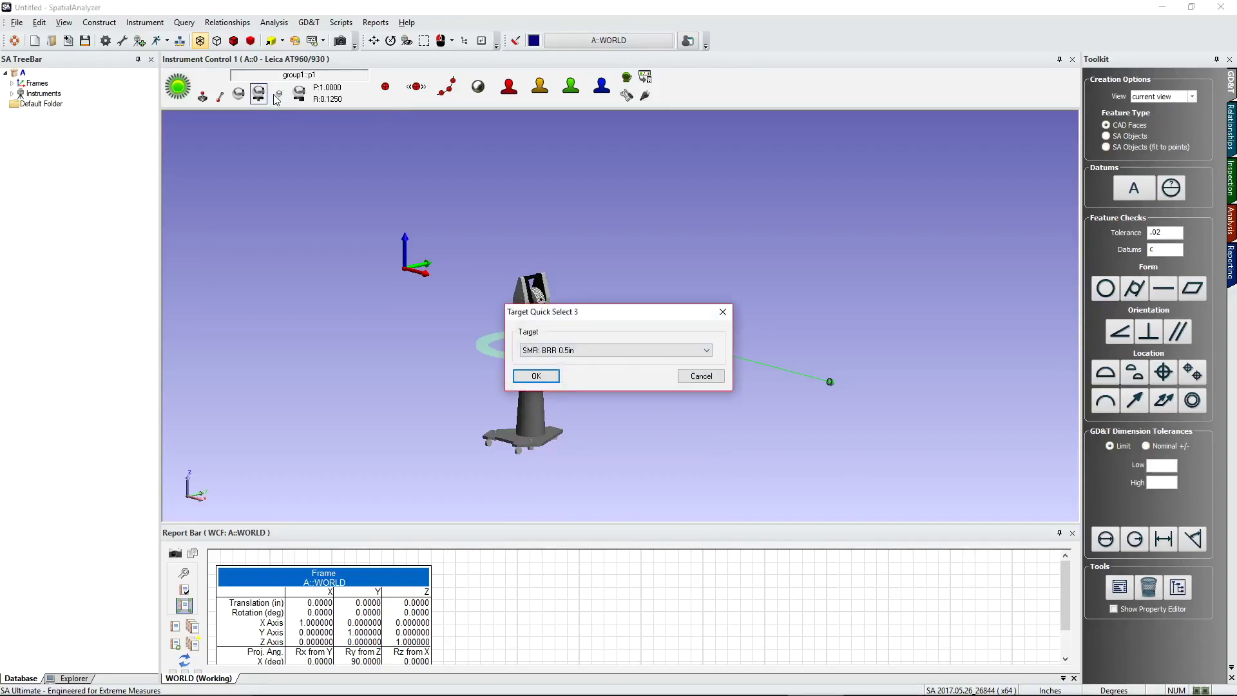
- Assign the new *PlaneNest SMR: RRR 1.5in target to Target Quick Select 3
{"action": "left_click", "coordinate": [578, 349]}
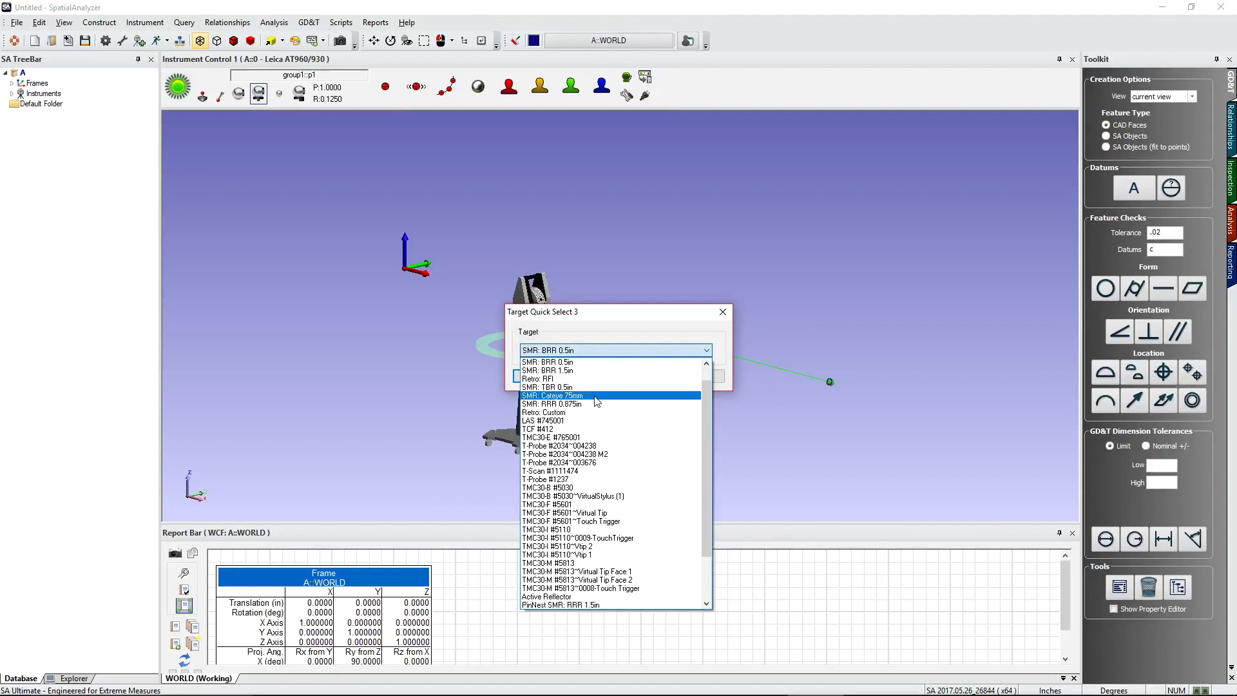
{"action": "scroll", "coordinate": [597, 401], "scroll_direction": "down", "scroll_amount": 3}
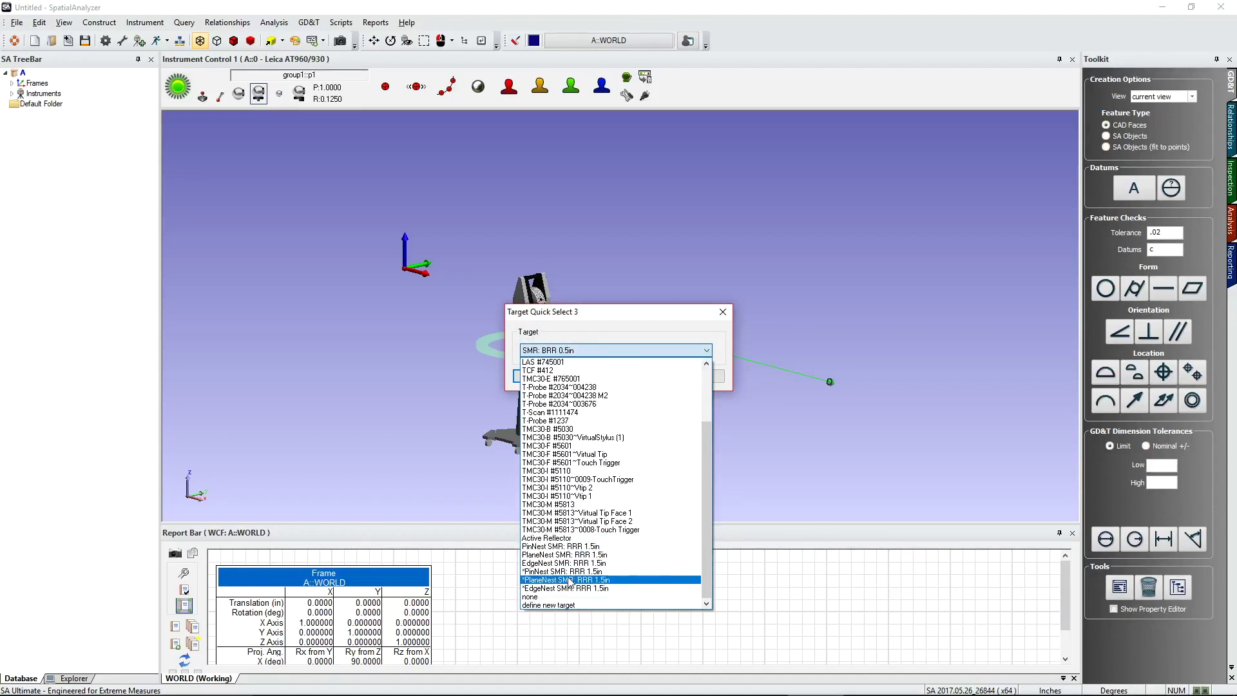
{"action": "left_click", "coordinate": [570, 580]}
{"action": "left_click", "coordinate": [529, 378]}
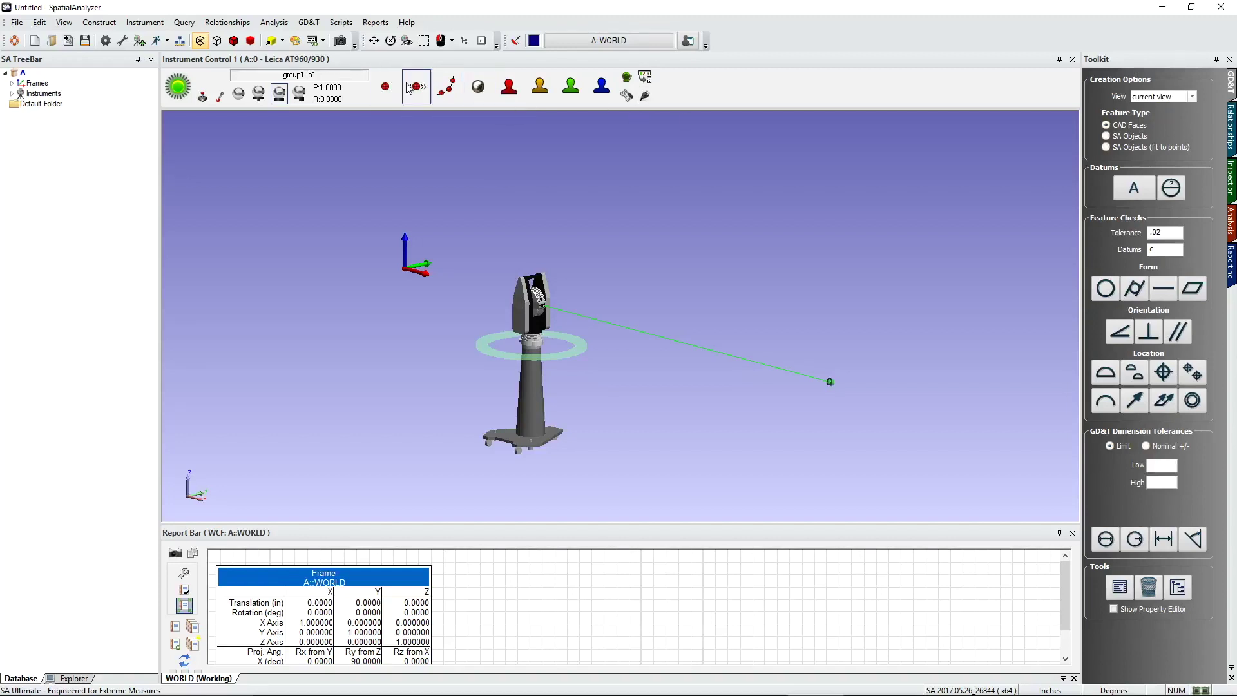
- Measure a single point with the simulated tracker, storing it as p1 in group1
{"action": "scroll", "coordinate": [357, 364], "scroll_direction": "down", "scroll_amount": 1}
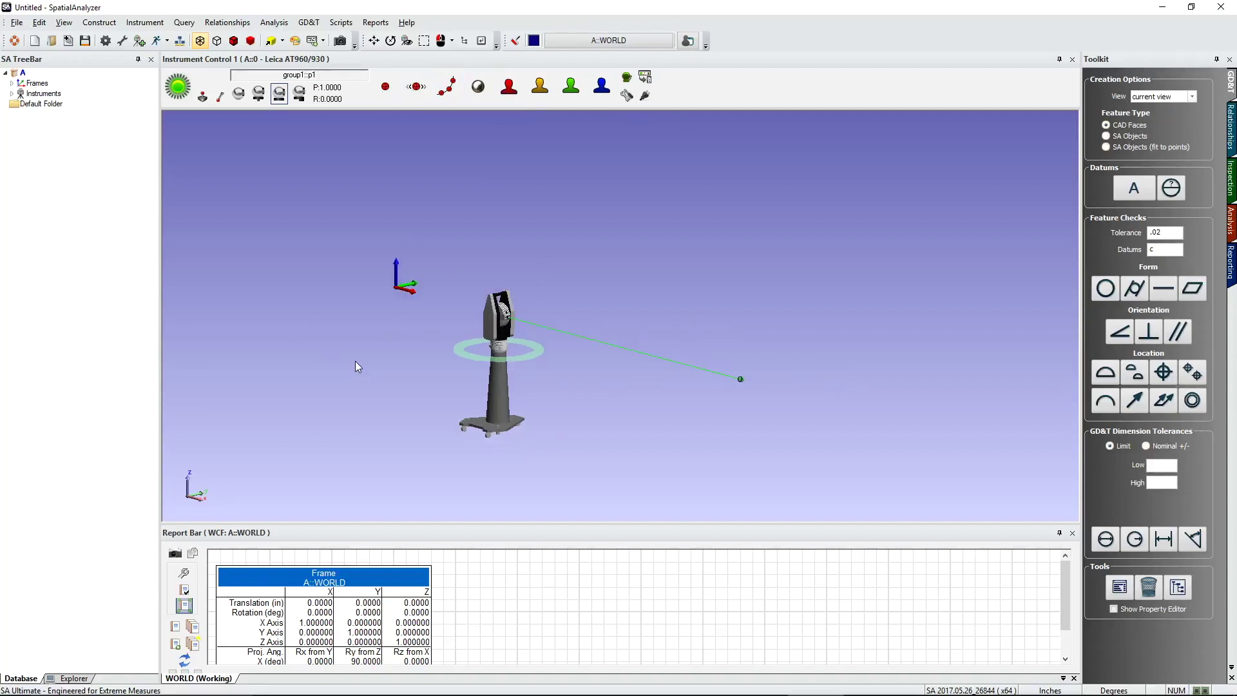
{"action": "right_click_drag", "start_coordinate": [670, 416], "coordinate": [451, 284]}
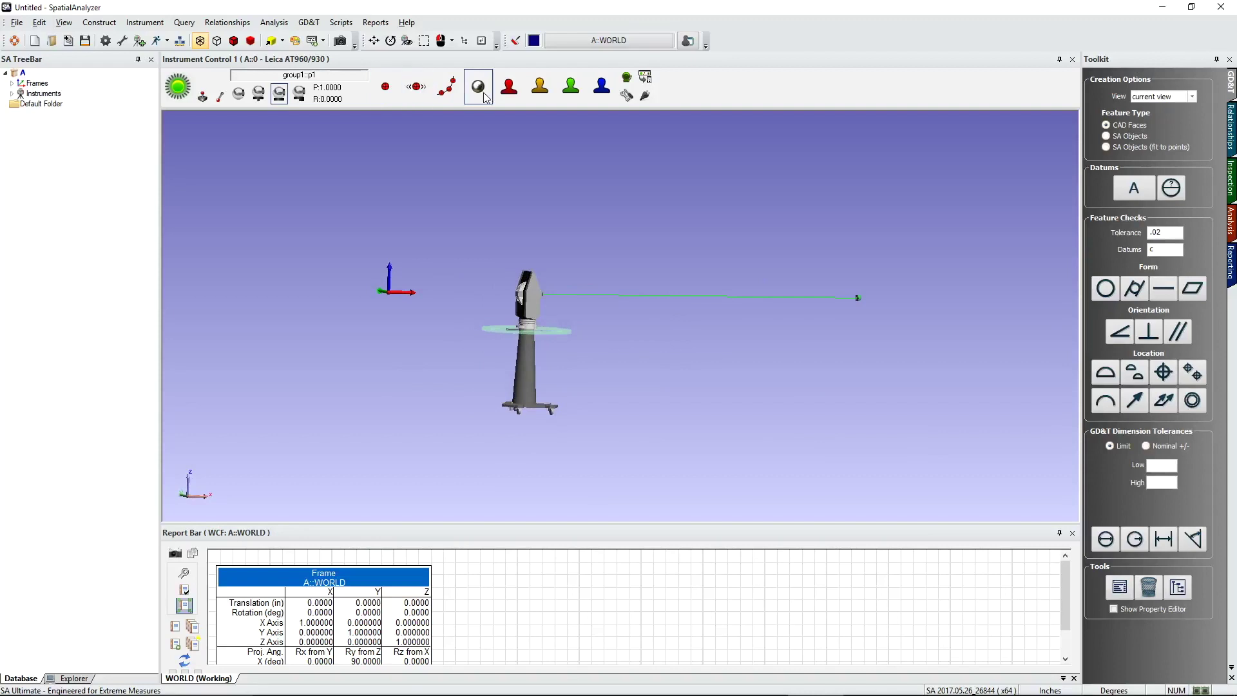
{"action": "left_click", "coordinate": [386, 89]}
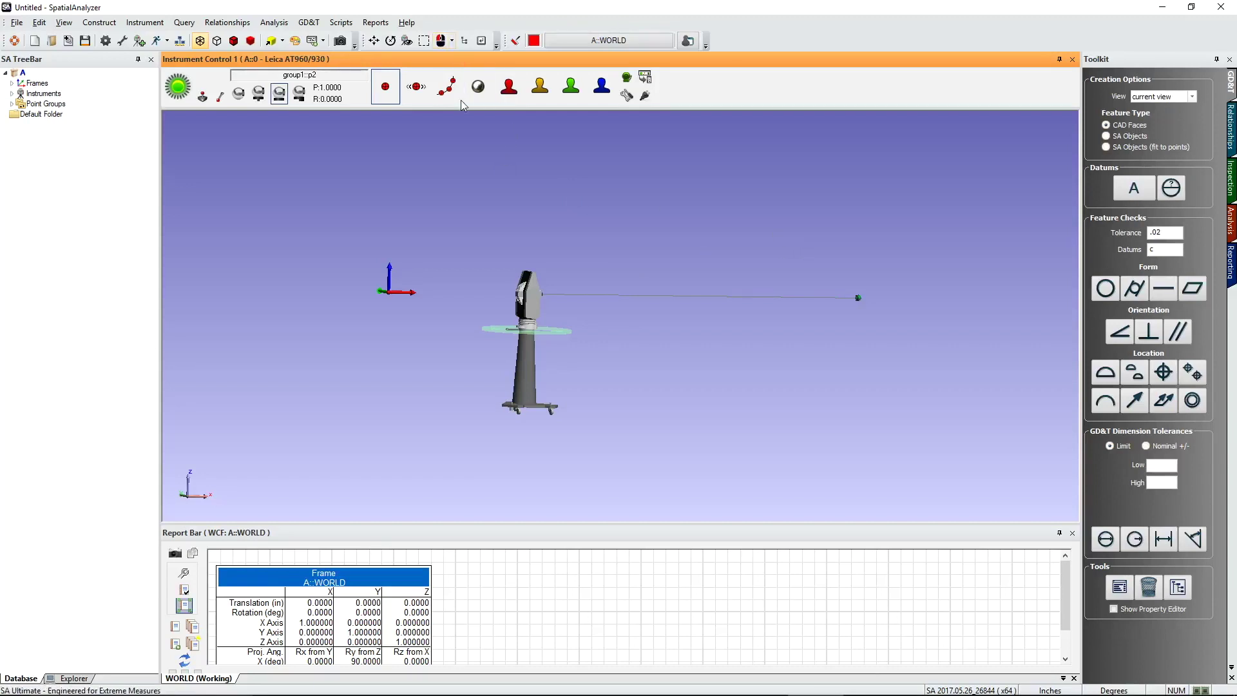
- Assign the Precise Pt. To SA measurement mode to User Defined Mode 1
{"action": "left_click", "coordinate": [480, 88]}
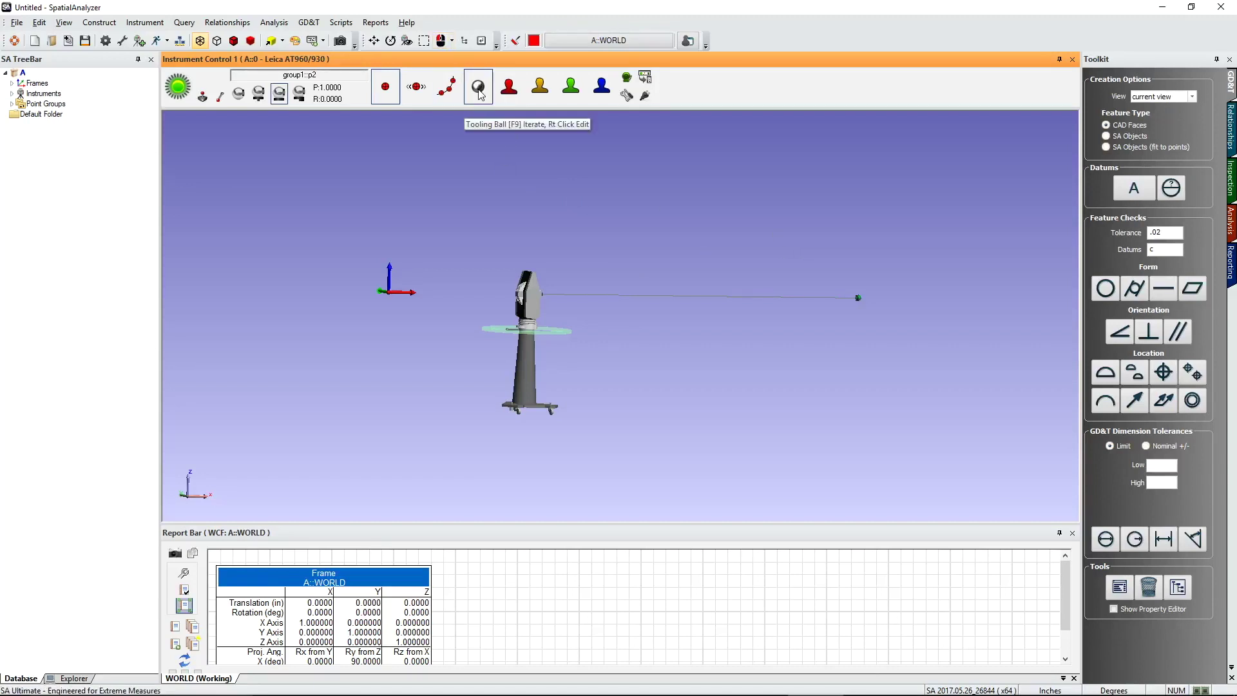
{"action": "left_click", "coordinate": [478, 84]}
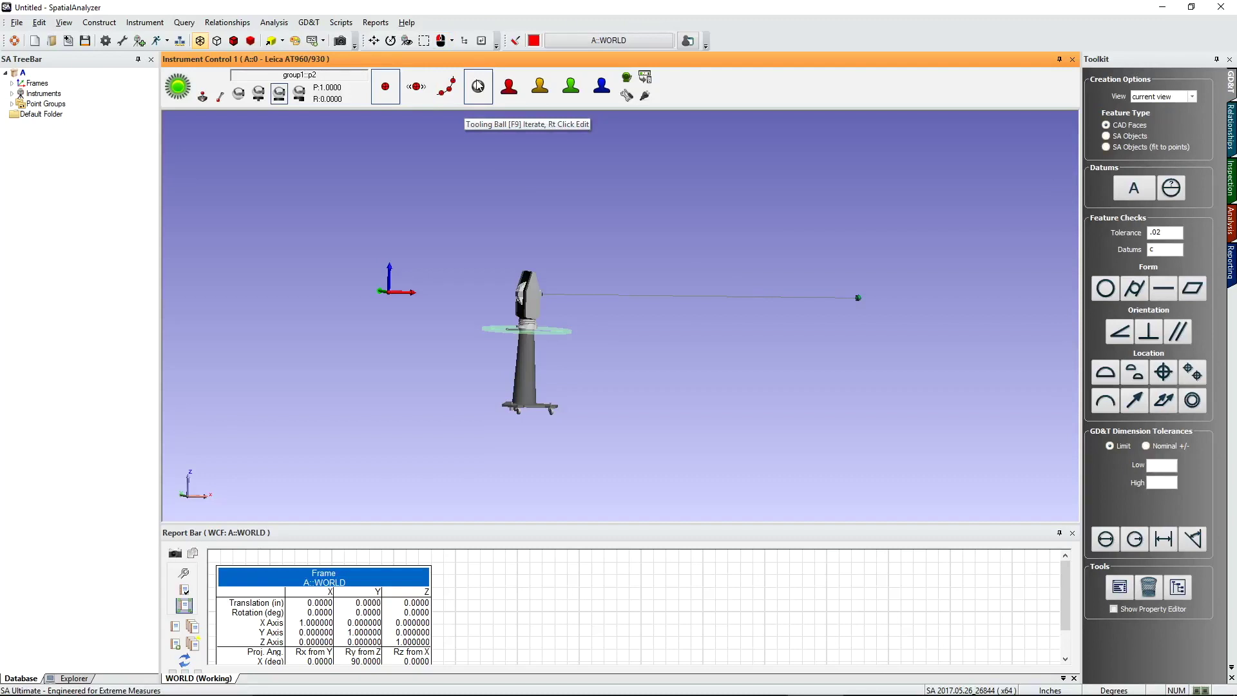
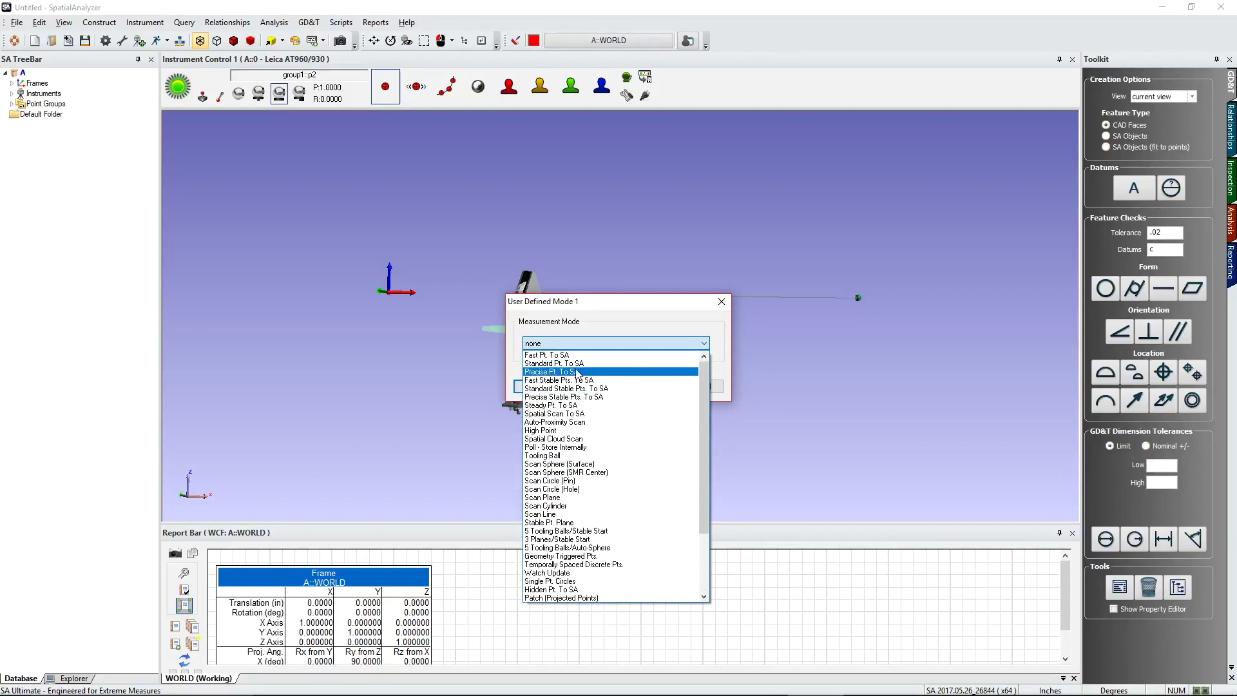
{"action": "left_click", "coordinate": [577, 373]}
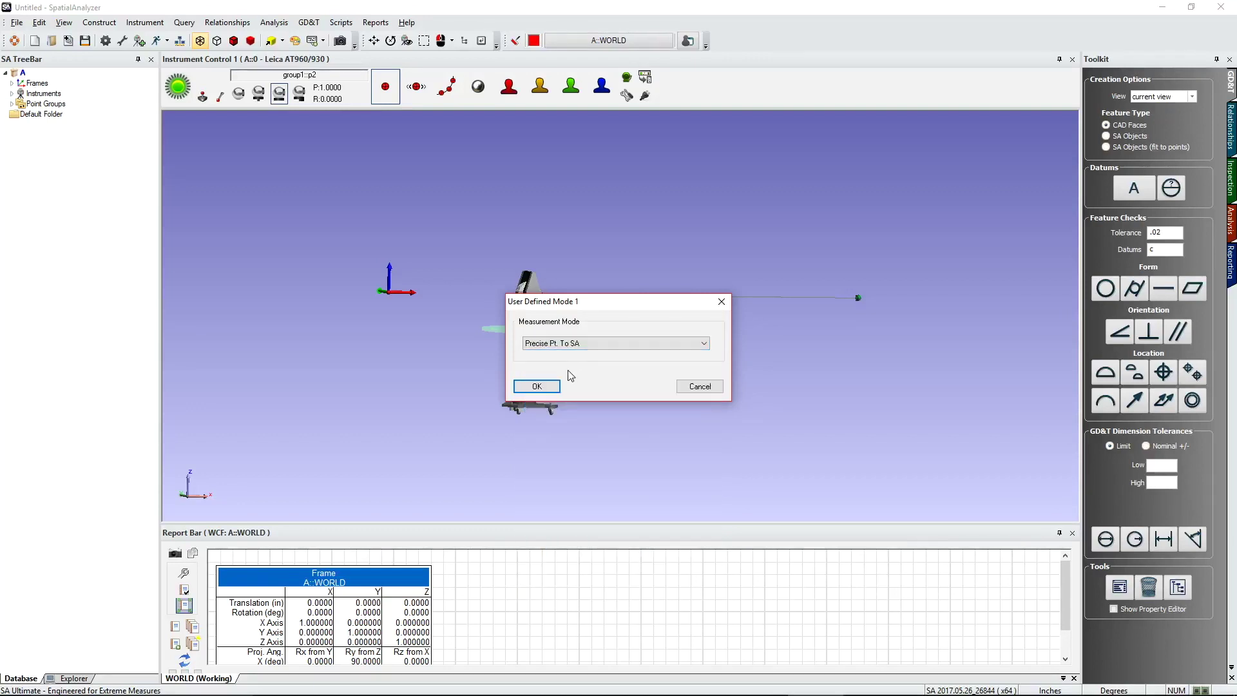
{"action": "left_click", "coordinate": [538, 388]}
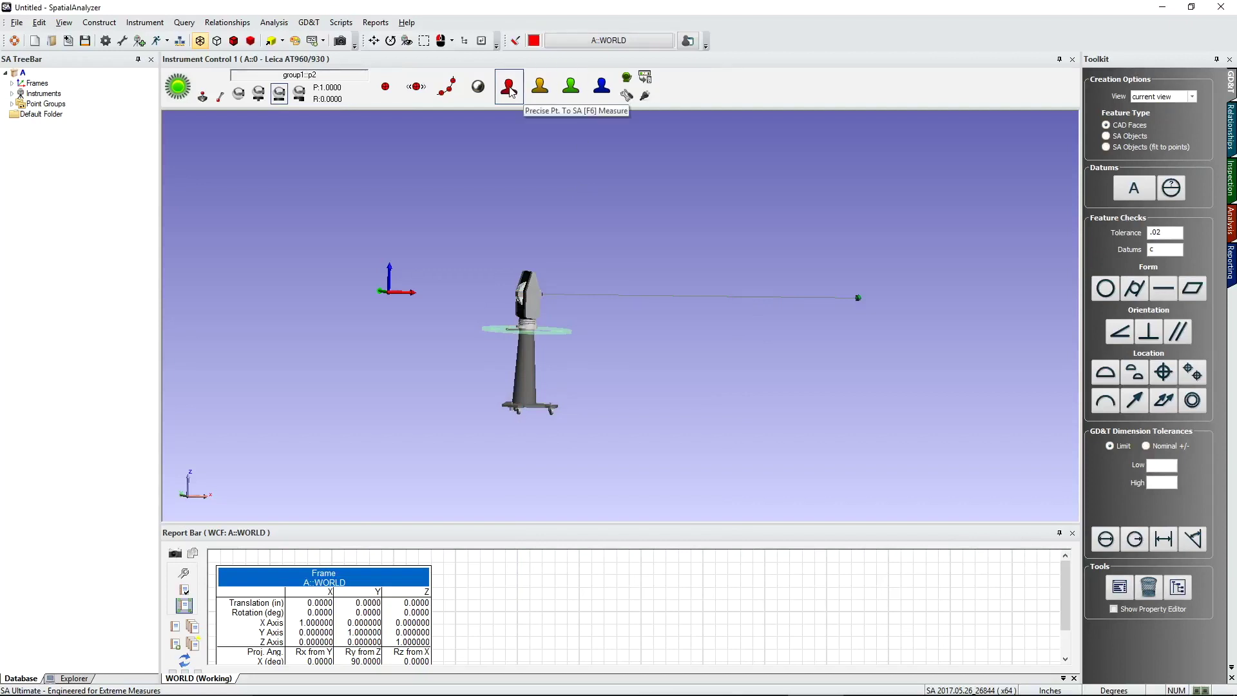
- Assign the High Point measurement mode to User Defined Mode 2
{"action": "right_click", "coordinate": [543, 94]}
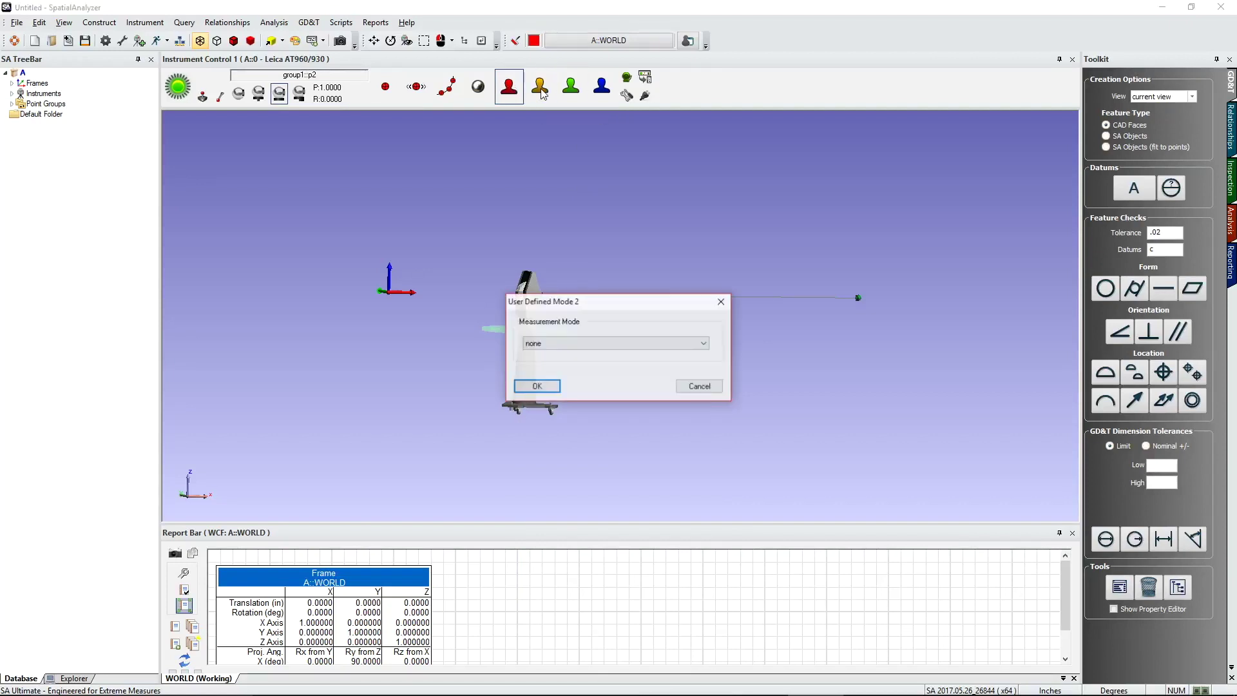
{"action": "left_click", "coordinate": [563, 344]}
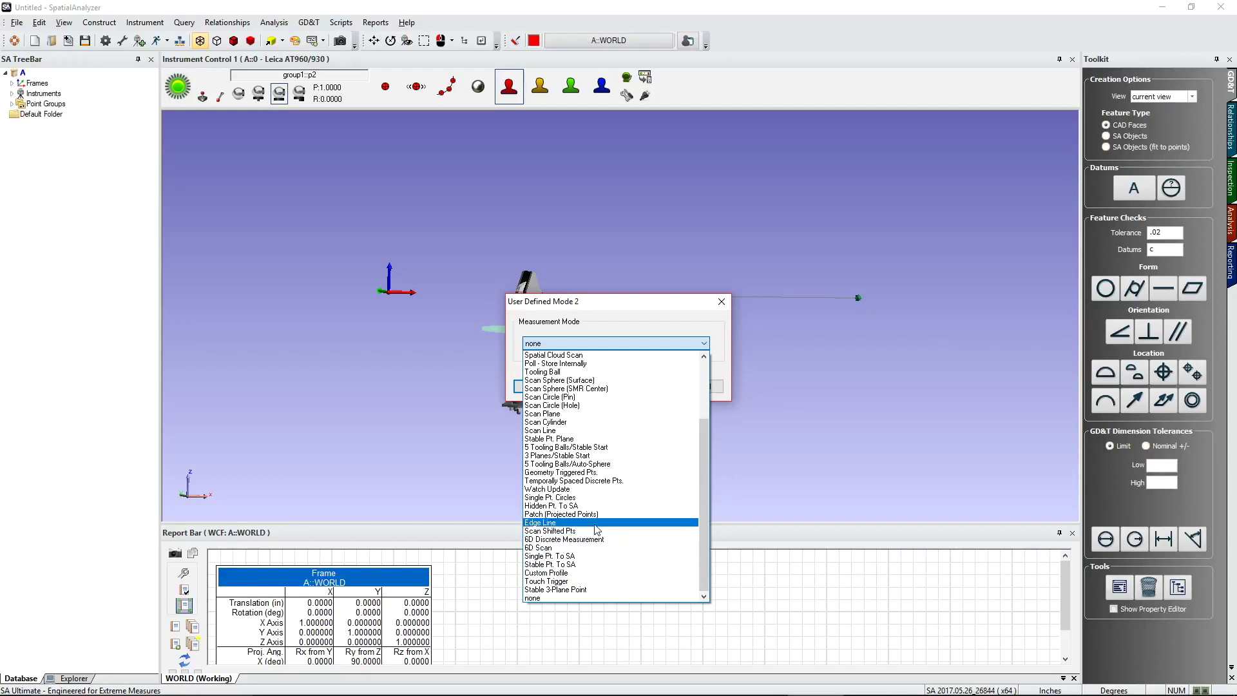
{"action": "scroll", "coordinate": [591, 503], "scroll_direction": "up", "scroll_amount": 2}
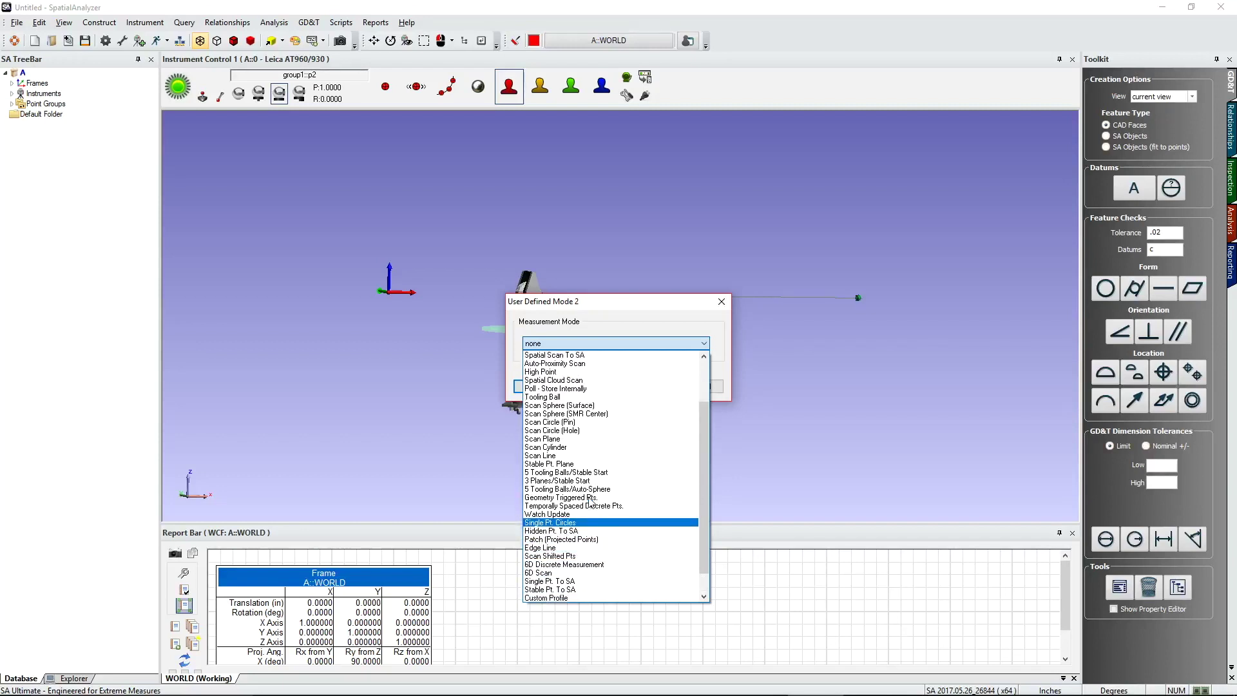
{"action": "left_click", "coordinate": [558, 398]}
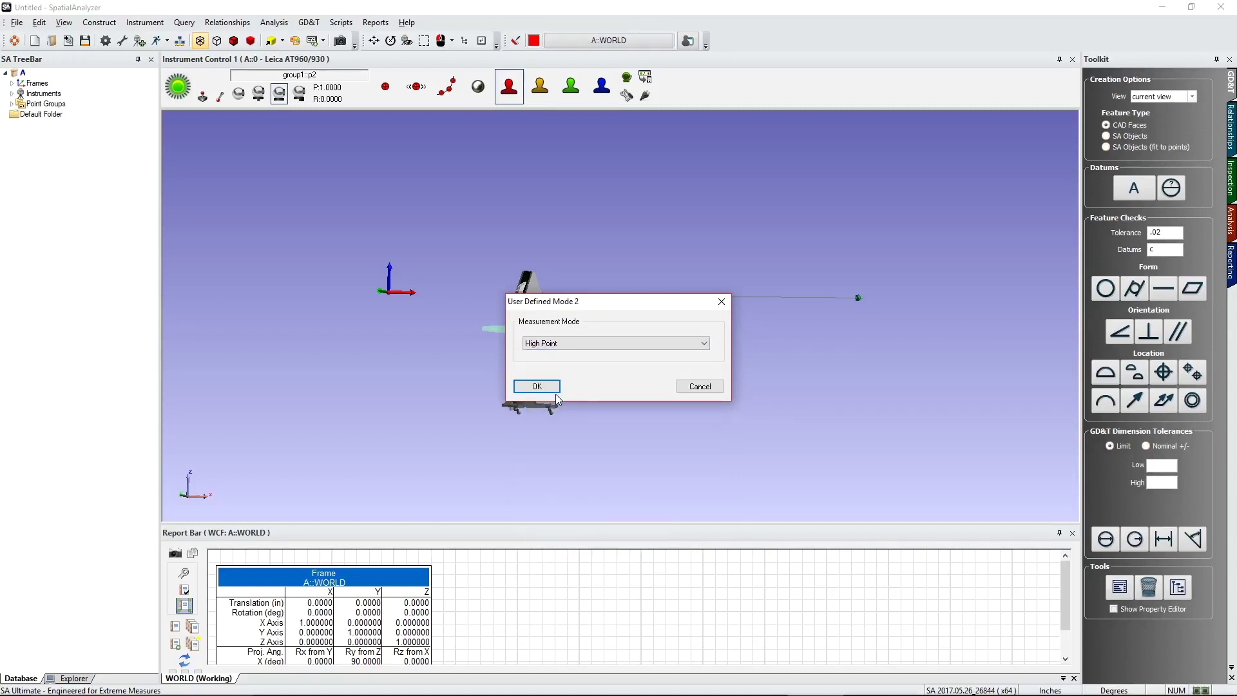
{"action": "left_click", "coordinate": [550, 385]}
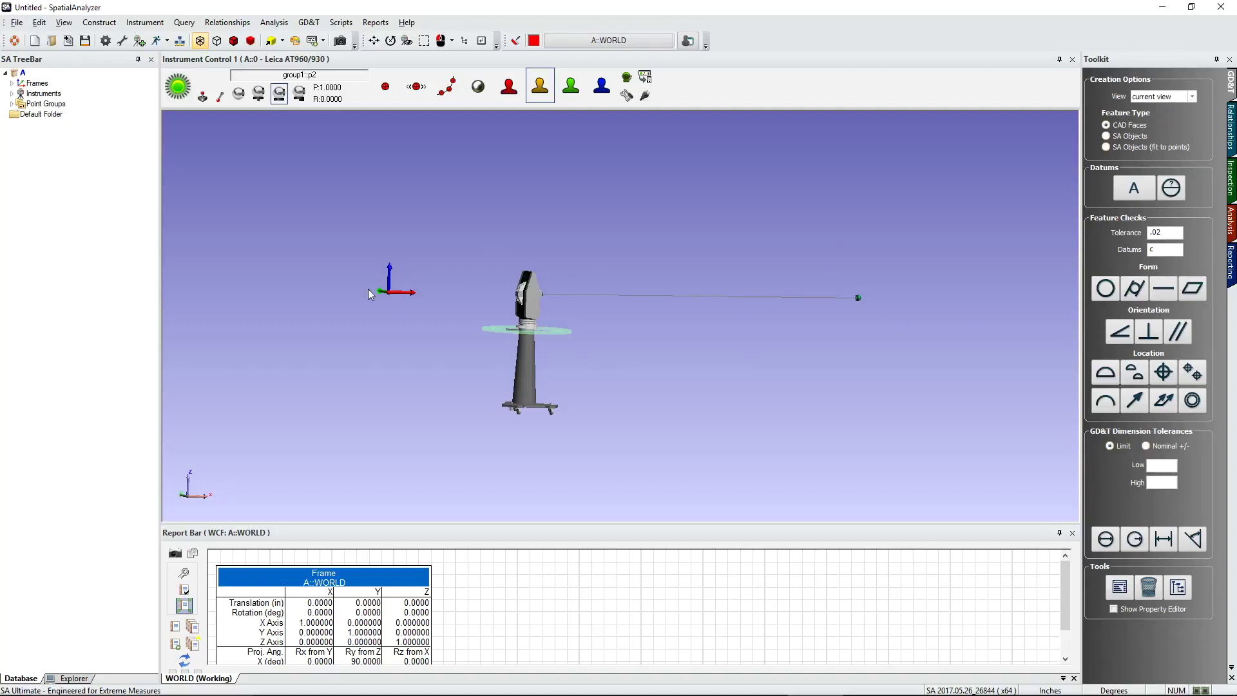
{"action": "right_click_drag", "start_coordinate": [471, 268], "coordinate": [441, 329]}
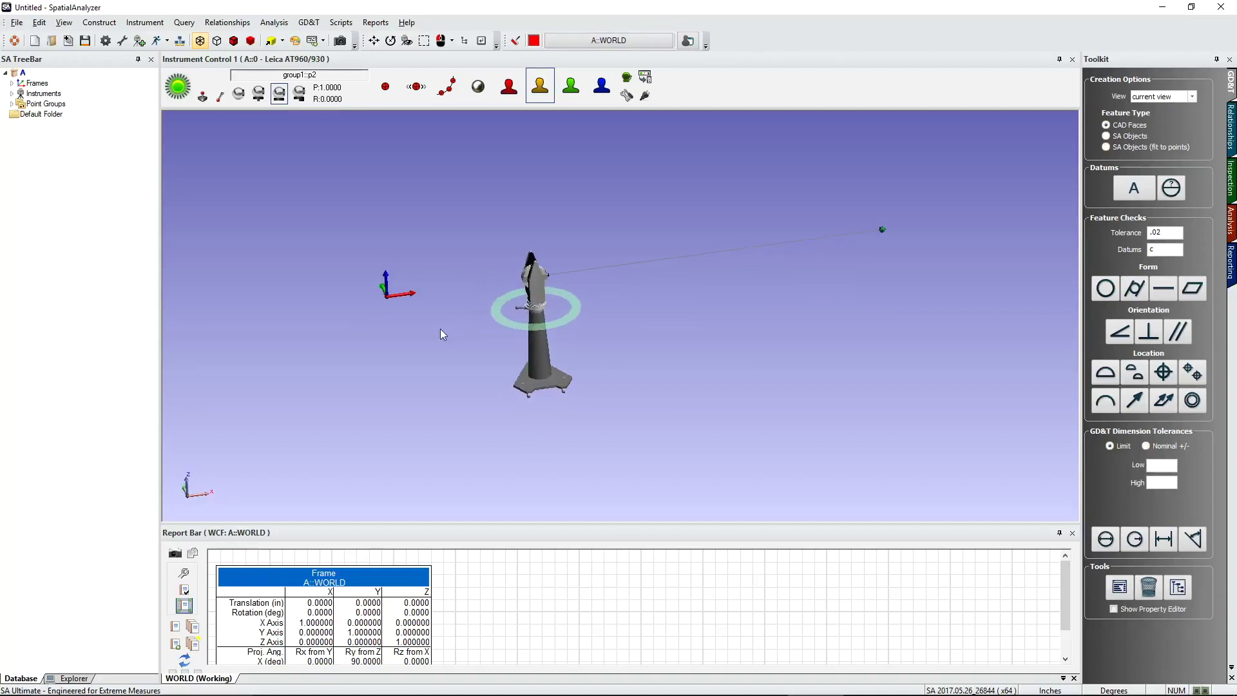